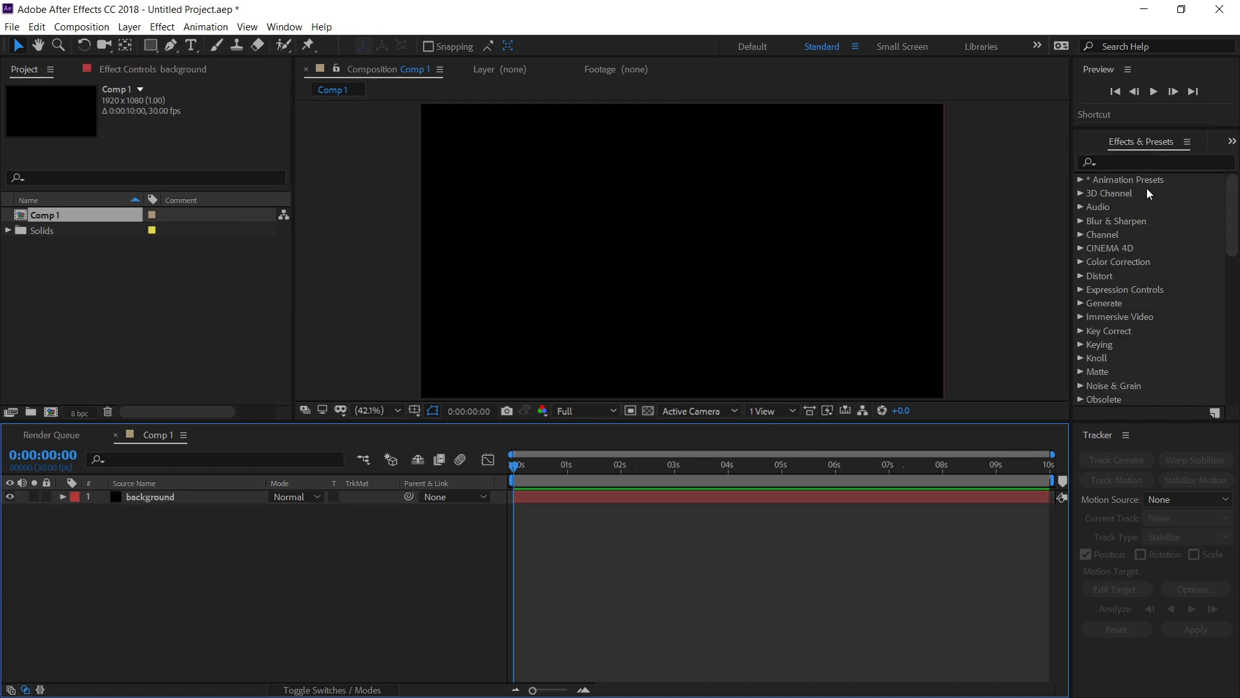
Step: Find the 4-Color Gradient effect and apply it to the background layer
{"action": "left_click", "coordinate": [1155, 160]}
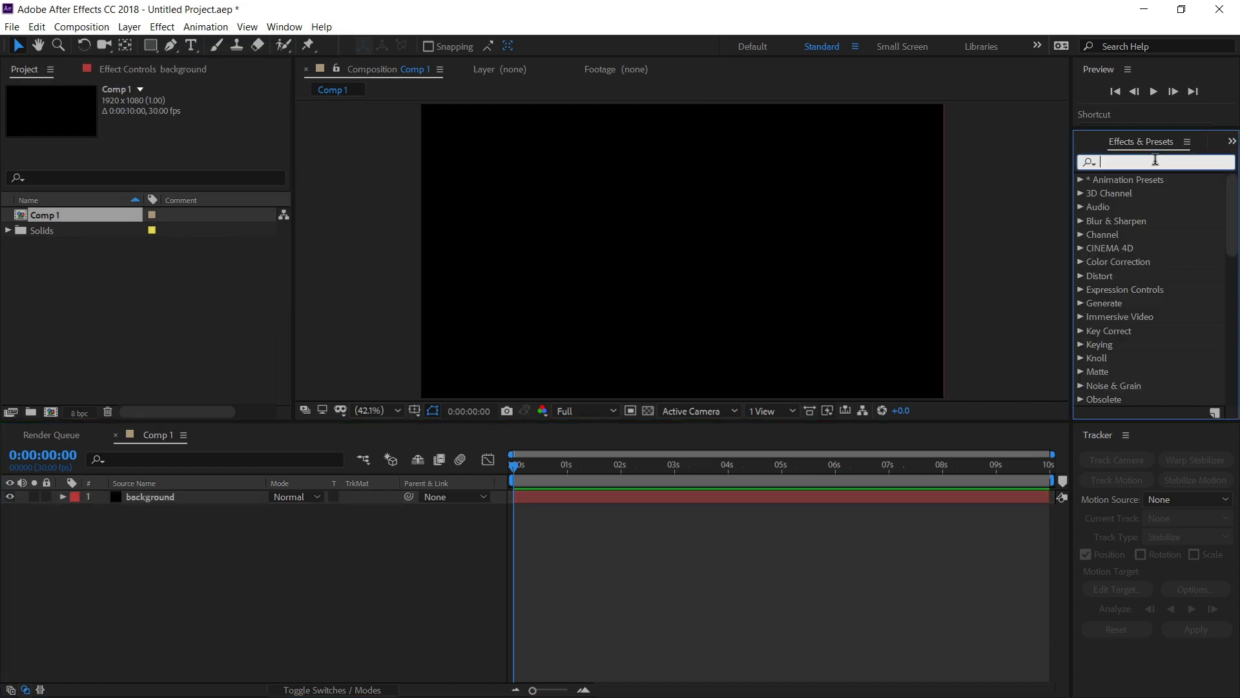
{"action": "type", "text": "4-c"}
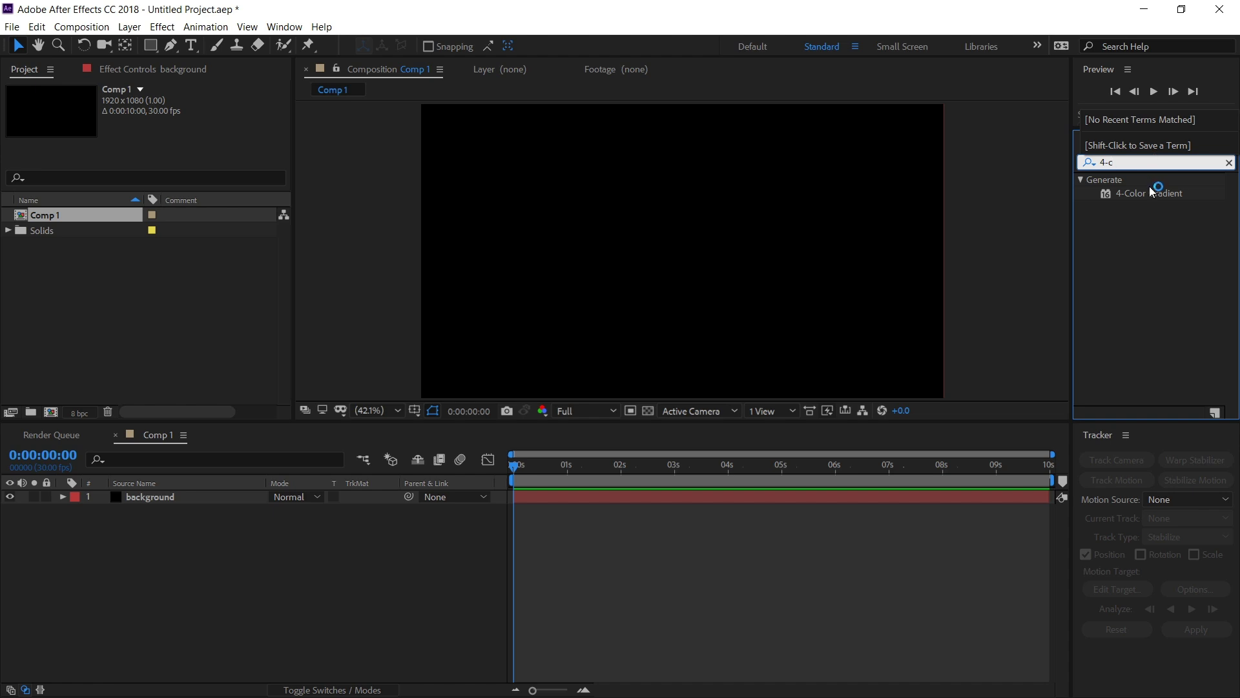
{"action": "left_click_drag", "start_coordinate": [1151, 196], "coordinate": [181, 492]}
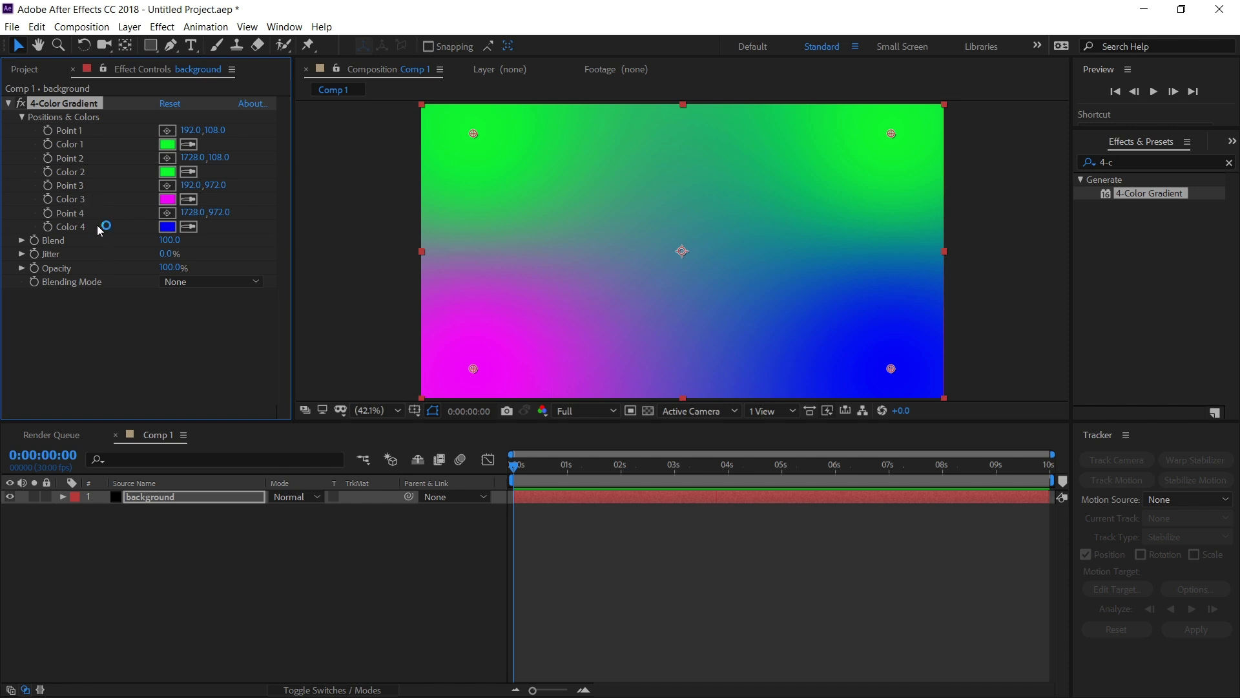
Step: Set Color 3 and Color 4 of the 4-Color Gradient to black
{"action": "left_click", "coordinate": [167, 199]}
{"action": "left_click_drag", "start_coordinate": [170, 195], "coordinate": [23, 241]}
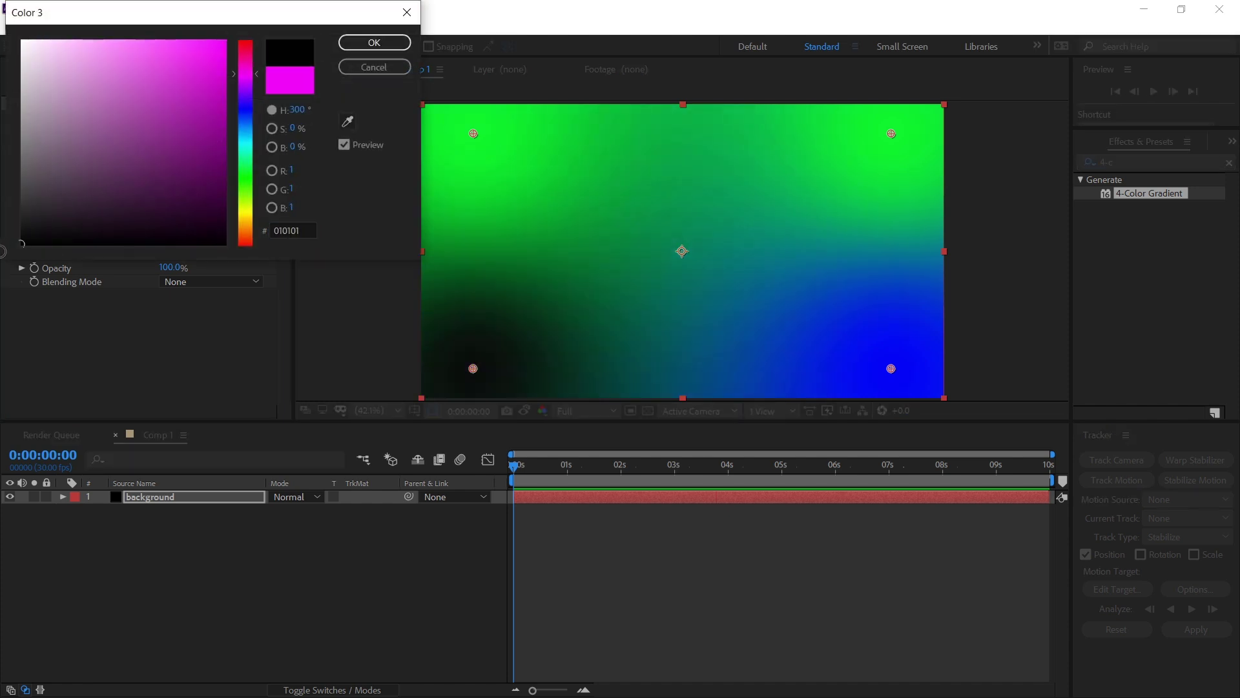
{"action": "left_click", "coordinate": [372, 44]}
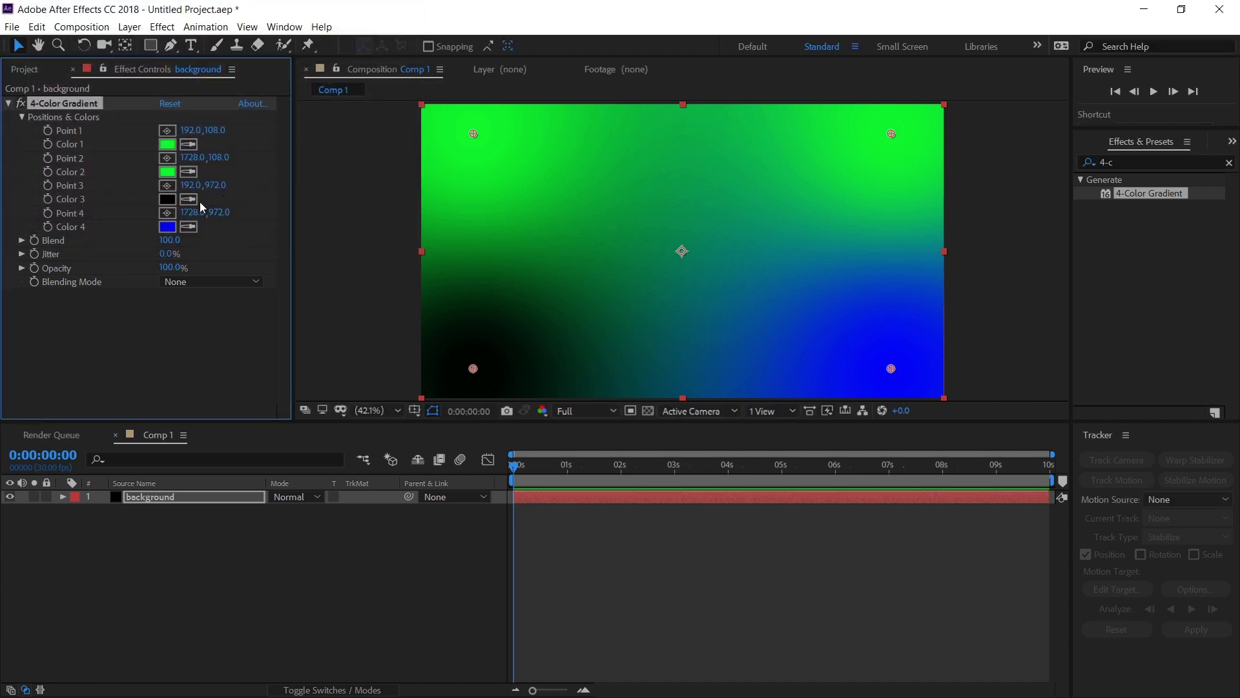
{"action": "left_click", "coordinate": [167, 227]}
{"action": "left_click_drag", "start_coordinate": [158, 187], "coordinate": [21, 244]}
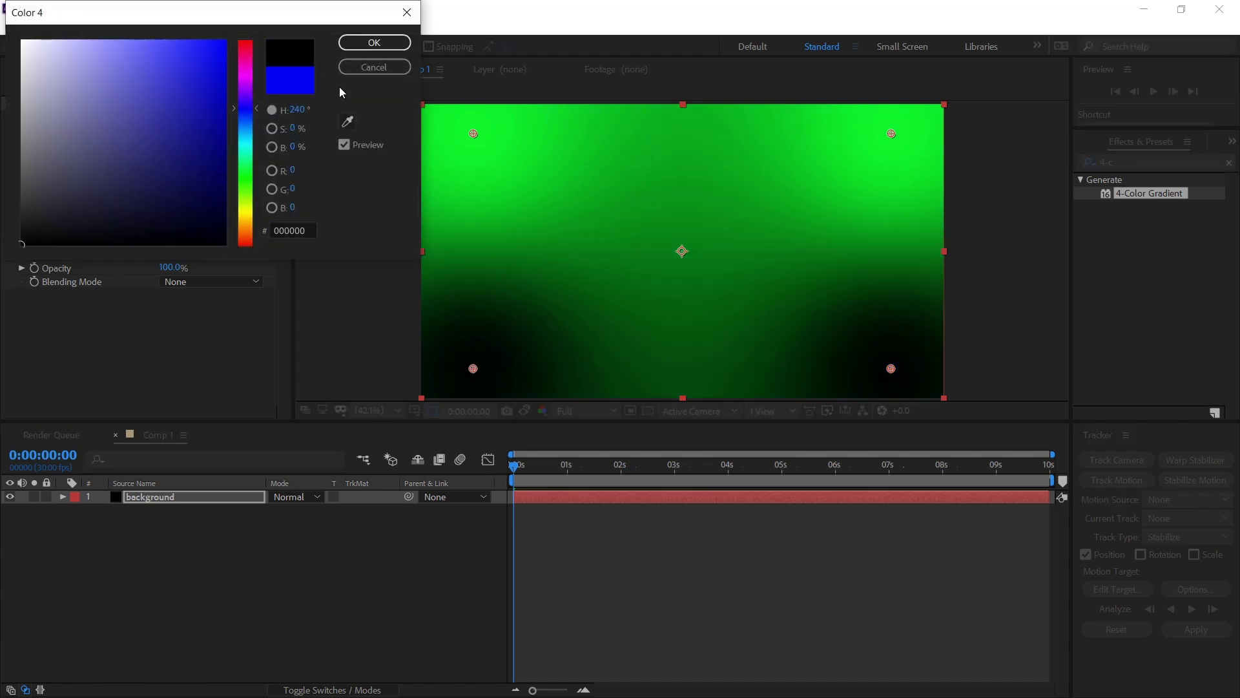
{"action": "left_click", "coordinate": [374, 42]}
Step: Set the gradient's Color 1 to blue 198CCB and Color 2 to the matching blue
{"action": "left_click", "coordinate": [167, 145]}
{"action": "left_click_drag", "start_coordinate": [205, 165], "coordinate": [202, 106]}
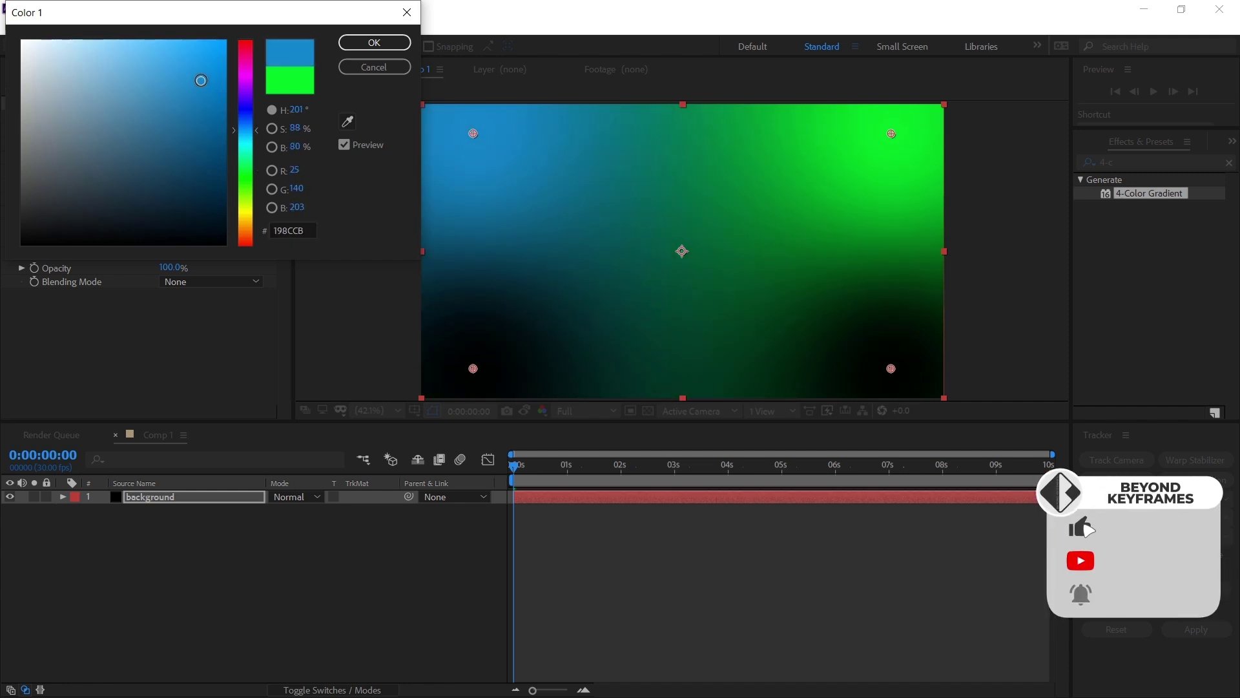
{"action": "left_click", "coordinate": [374, 42]}
Step: Set the background layer's Rotation to 240 degrees
{"action": "left_click", "coordinate": [178, 497]}
{"action": "key", "text": "r"}
{"action": "left_click", "coordinate": [296, 511]}
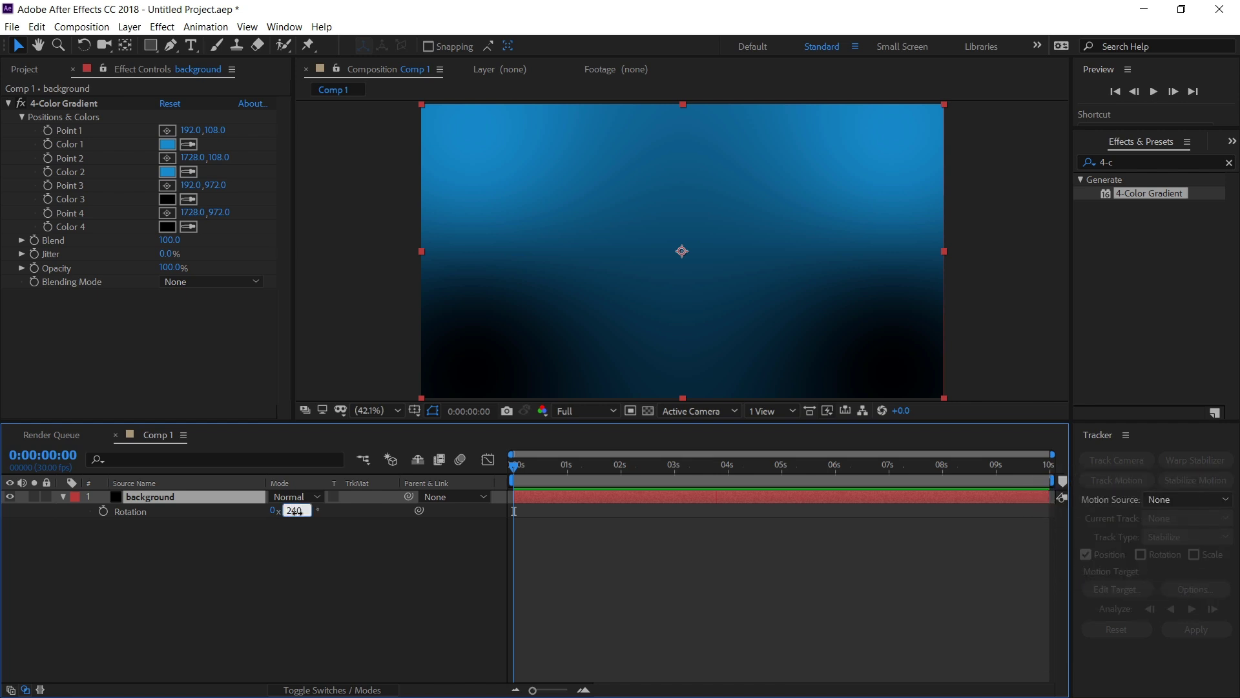
{"action": "type", "text": "240"}
{"action": "key", "text": "Return"}
{"action": "scroll", "coordinate": [603, 274], "scroll_direction": "down", "scroll_amount": 2}
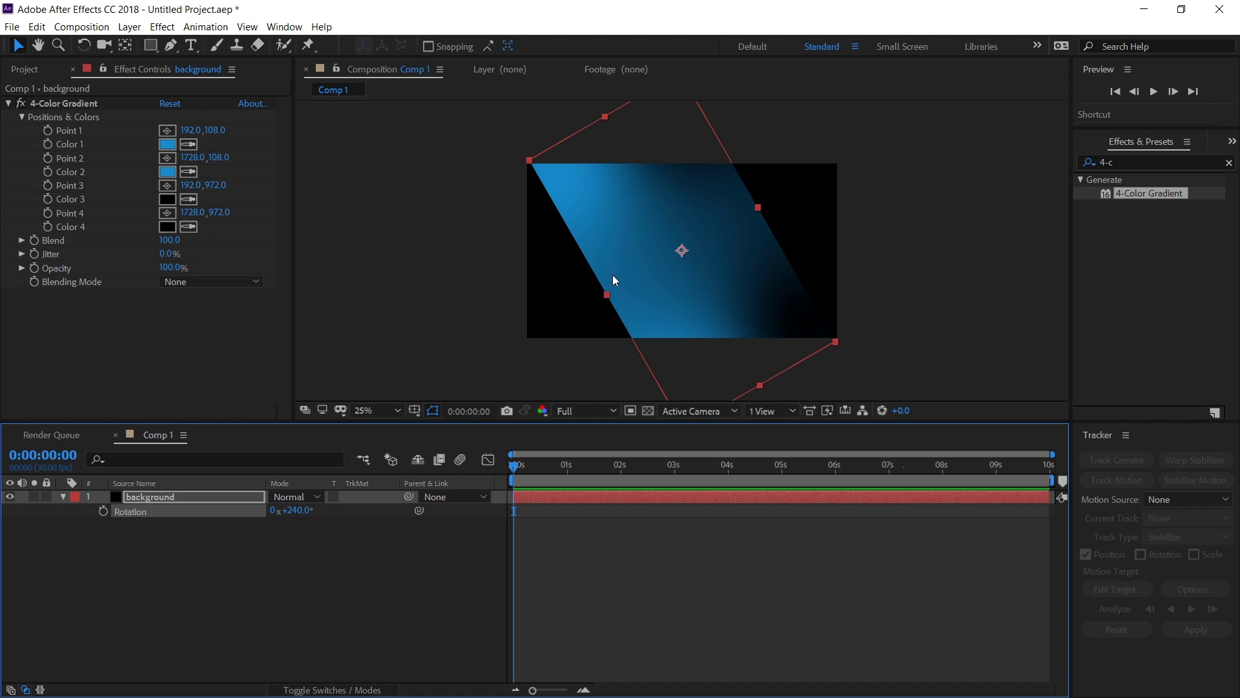
Step: Move the gradient points to about 1017, 631 (Point 1), 1278, 832 (Point 2), 1457, 167 (Point 3) and 394, 560 (Point 4)
{"action": "left_click", "coordinate": [166, 497]}
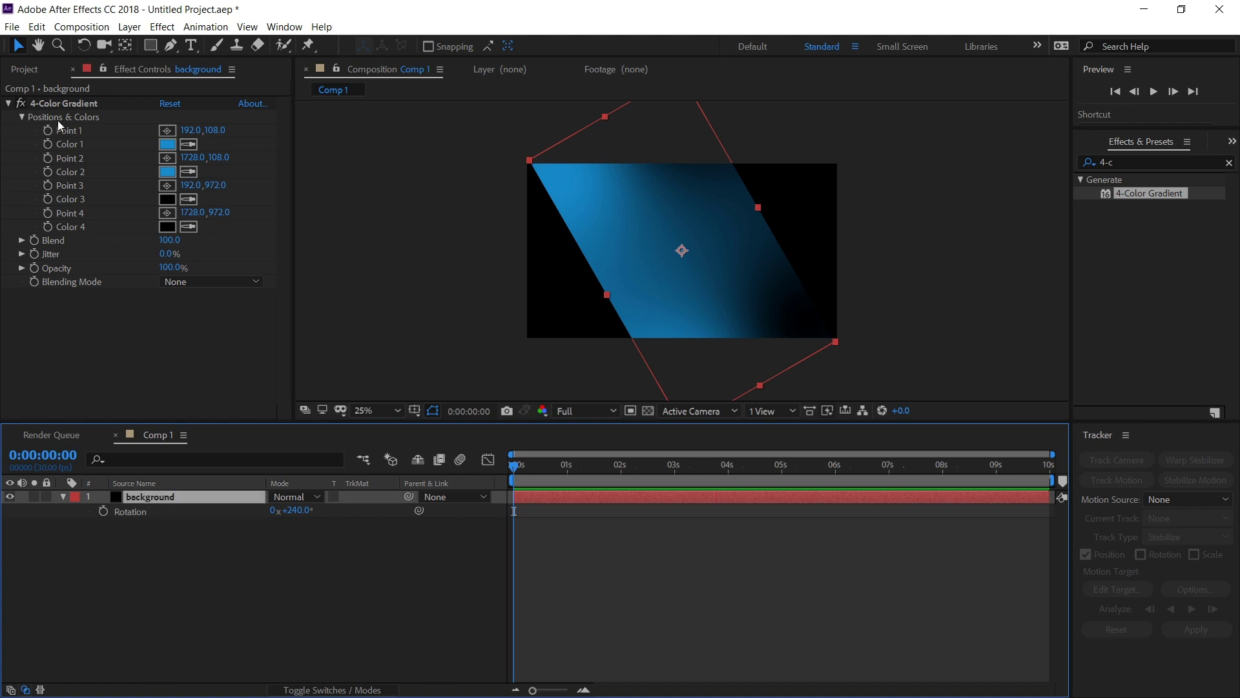
{"action": "left_click", "coordinate": [66, 104]}
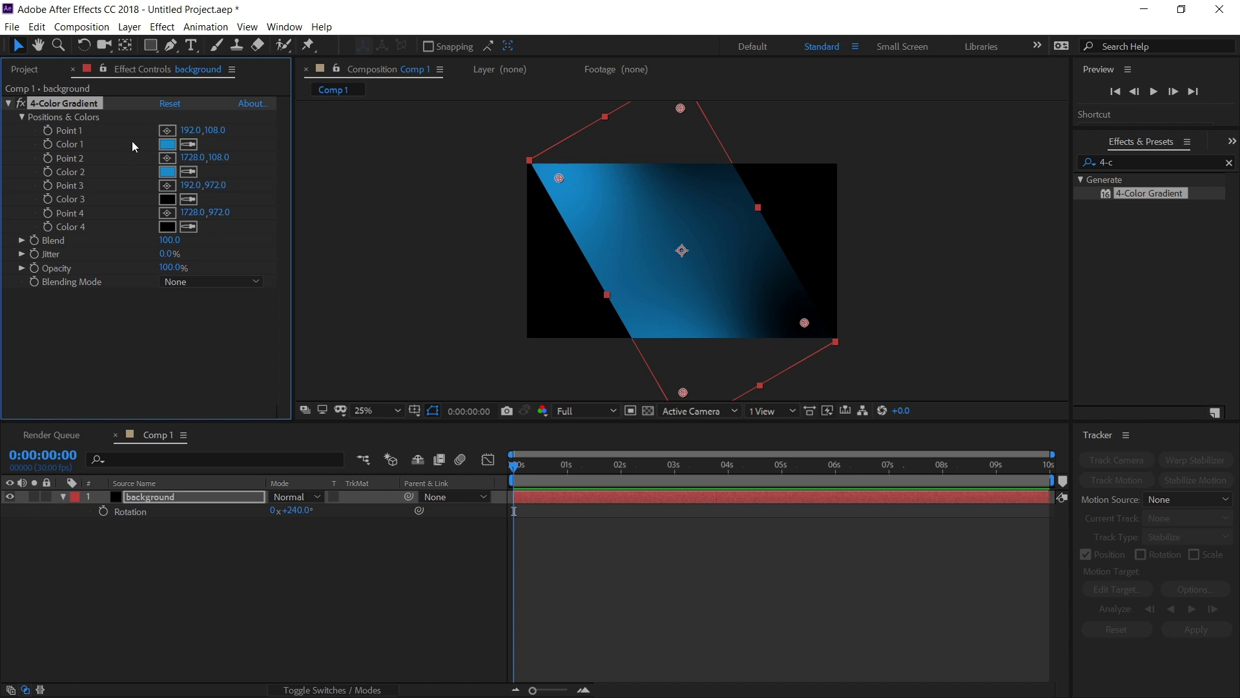
{"action": "left_click", "coordinate": [168, 190]}
{"action": "left_click", "coordinate": [589, 215]}
{"action": "left_click", "coordinate": [167, 212]}
{"action": "left_click", "coordinate": [730, 328]}
{"action": "mouse_move", "coordinate": [590, 216]}
{"action": "left_mouse_down"}
{"action": "mouse_move", "coordinate": [563, 181]}
{"action": "mouse_move", "coordinate": [698, 183]}
{"action": "left_mouse_up"}
{"action": "mouse_move", "coordinate": [684, 392]}
{"action": "left_mouse_down"}
{"action": "mouse_move", "coordinate": [701, 286]}
{"action": "mouse_move", "coordinate": [746, 243]}
{"action": "mouse_move", "coordinate": [691, 236]}
{"action": "left_mouse_up"}
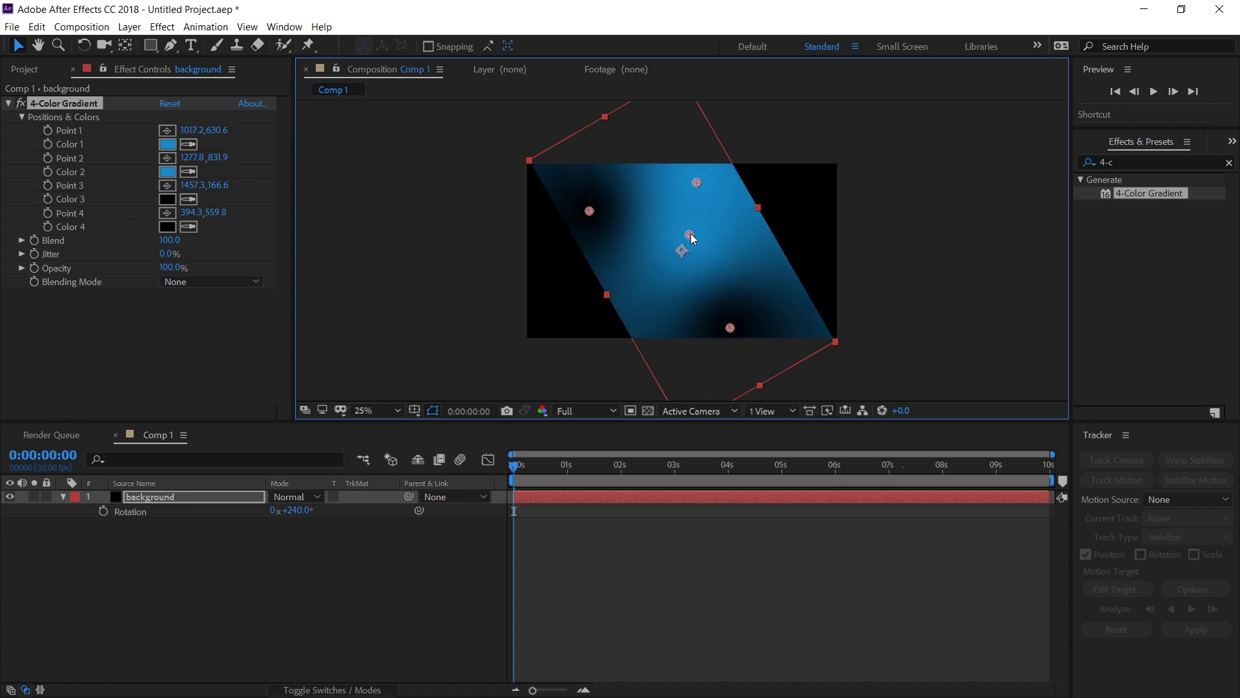
{"action": "left_click", "coordinate": [433, 560]}
Step: Find the Motion Tile effect and apply it to the background layer
{"action": "left_click", "coordinate": [158, 502]}
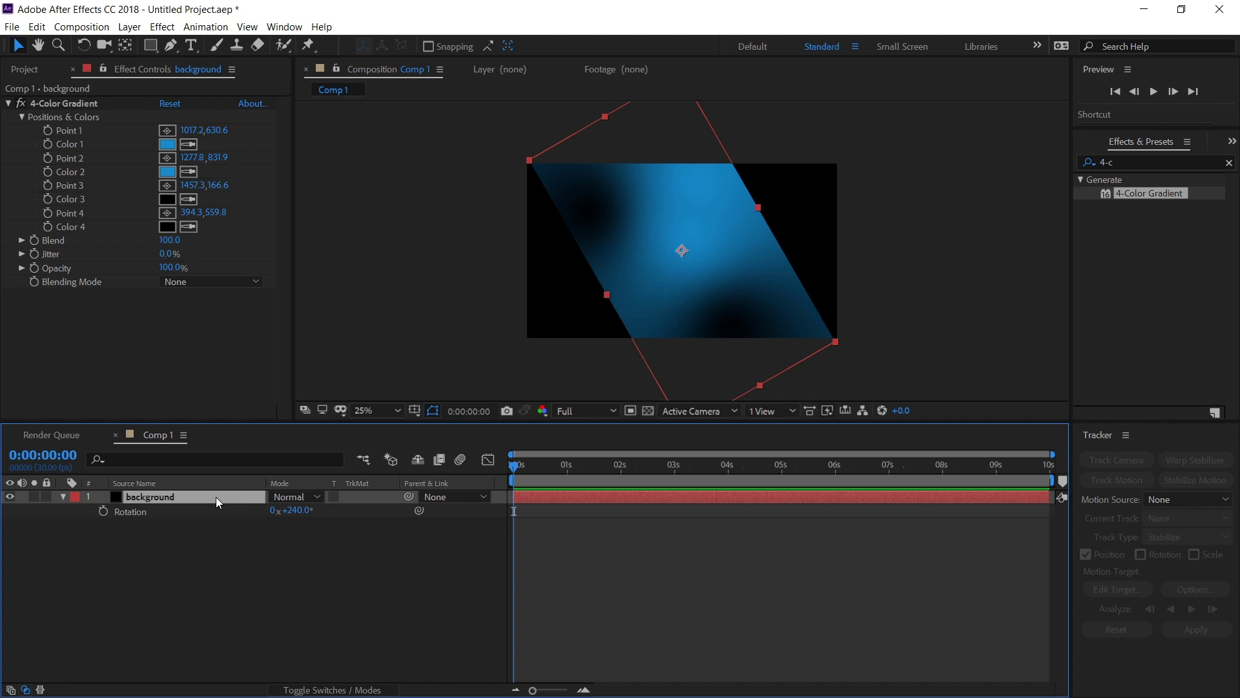
{"action": "left_click", "coordinate": [1133, 162]}
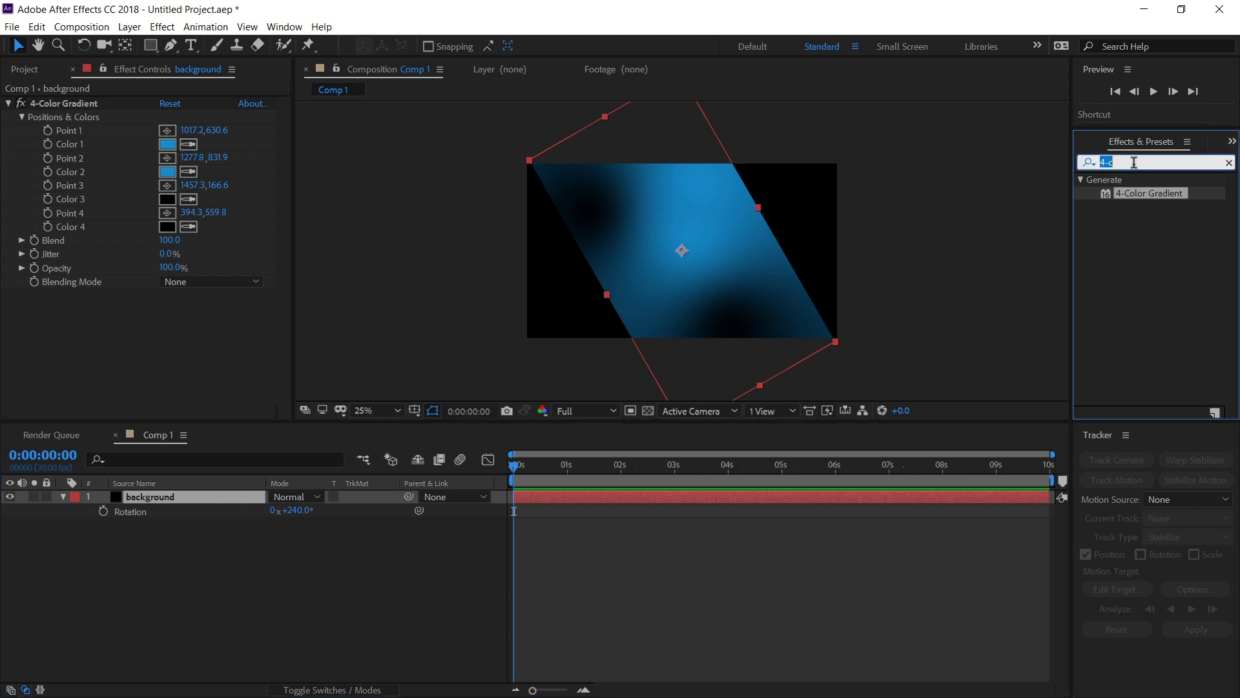
{"action": "type", "text": "motio"}
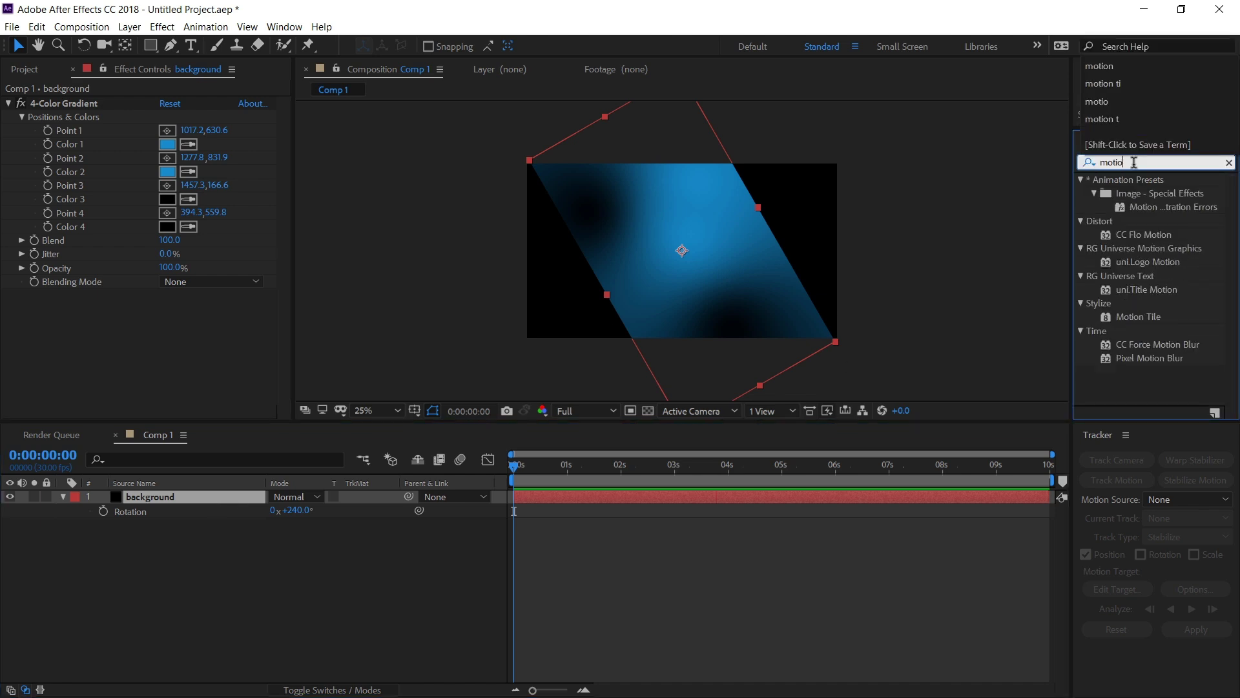
{"action": "type", "text": "n ti"}
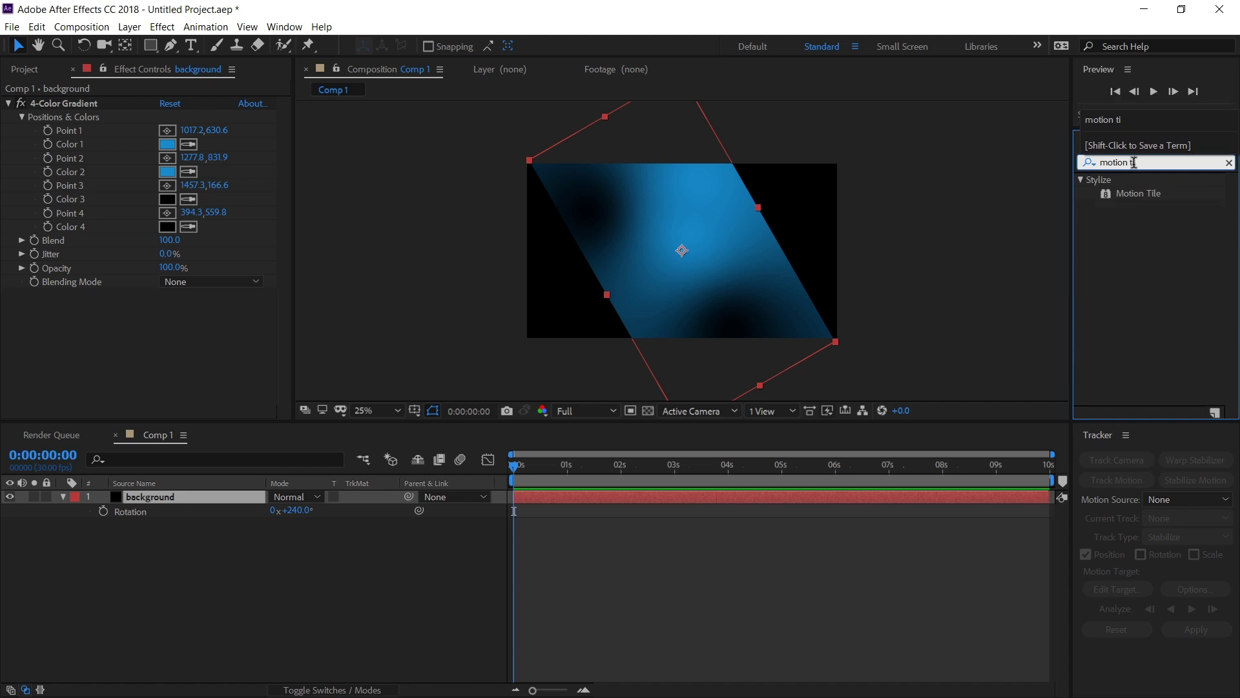
{"action": "left_click_drag", "start_coordinate": [1138, 194], "coordinate": [229, 496]}
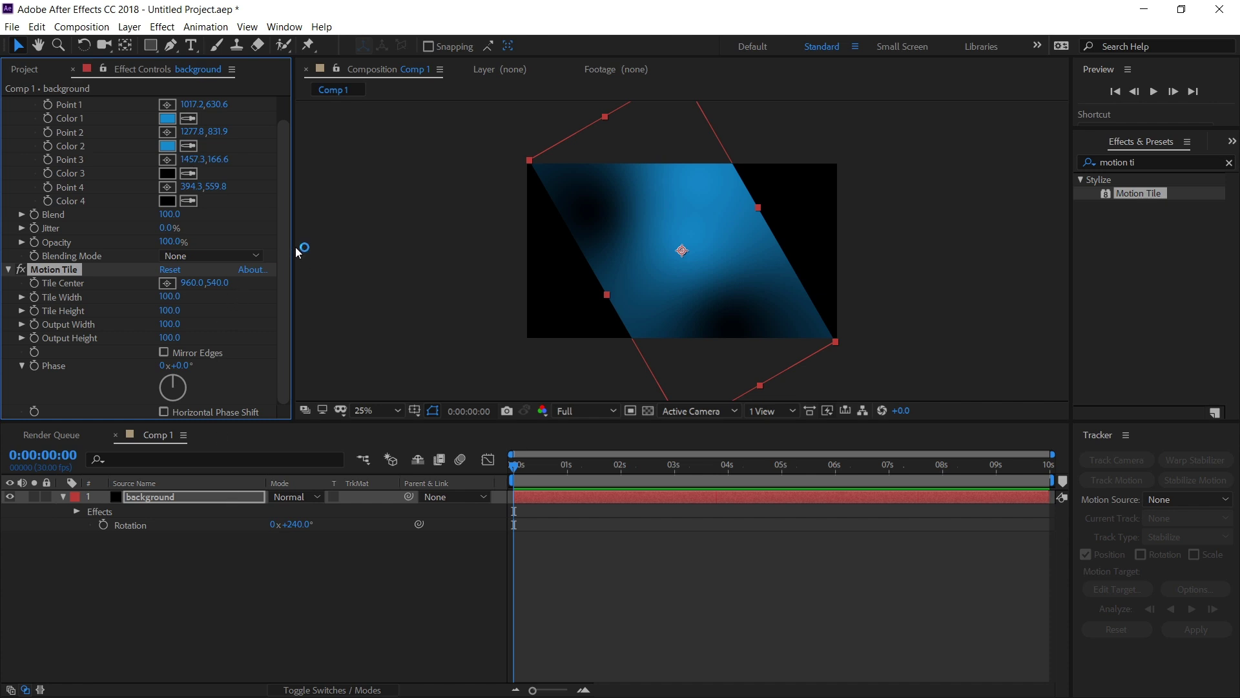
Step: Set Motion Tile's Output Width to 400 and Output Height to 600, and enable Mirror Edges
{"action": "left_click", "coordinate": [170, 324]}
{"action": "type", "text": "400"}
{"action": "left_click", "coordinate": [176, 337]}
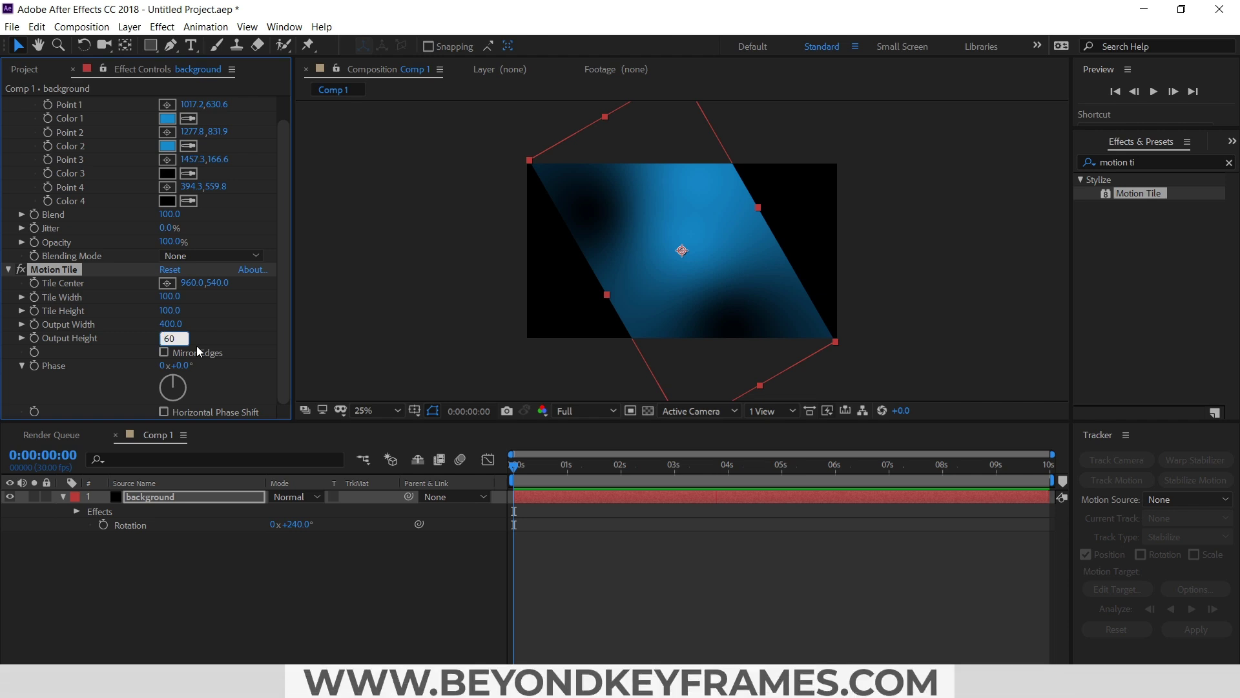
{"action": "left_click", "coordinate": [164, 352]}
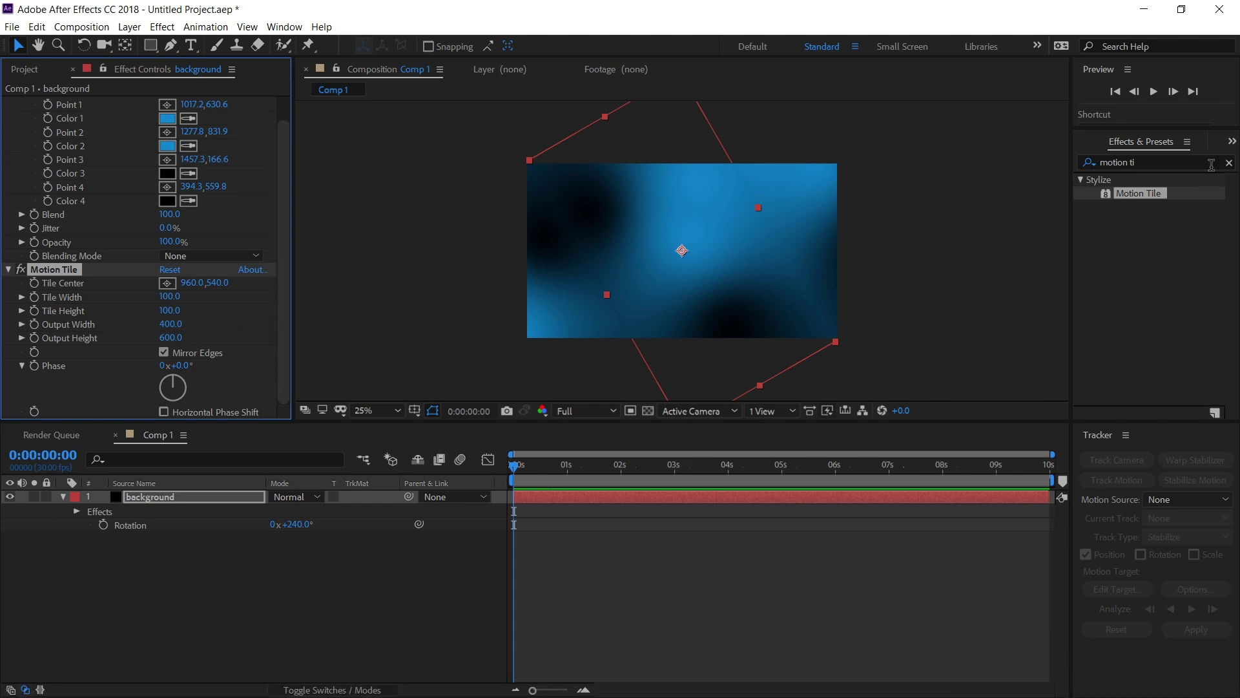
Step: Apply the Turbulent Displace effect to the background layer and set its Displacement to Horizontal Displacement
{"action": "left_click", "coordinate": [1158, 160]}
{"action": "triple_click", "coordinate": [1158, 157]}
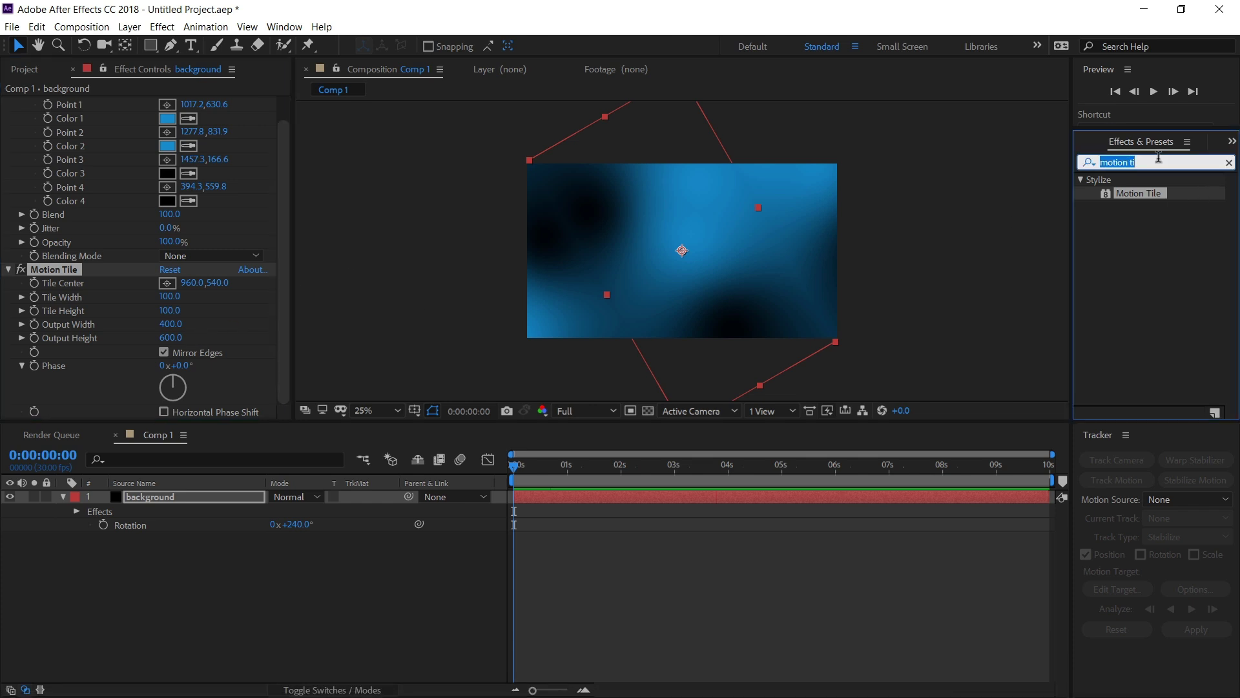
{"action": "type", "text": "turbul"}
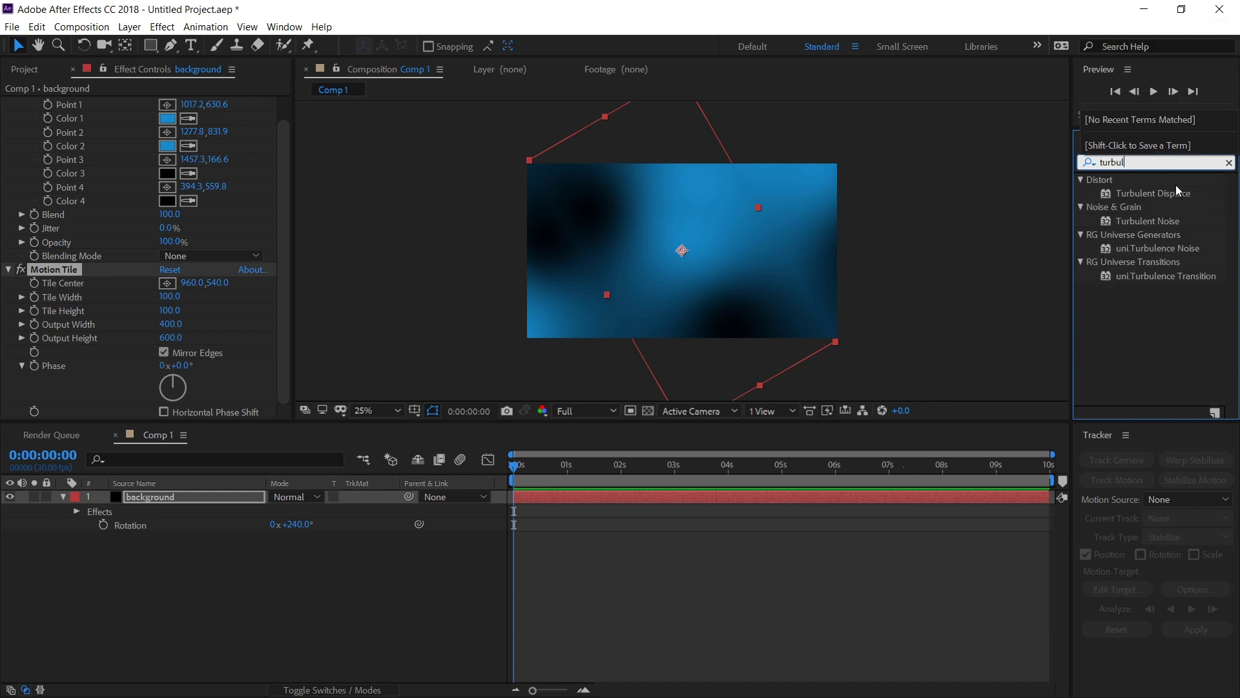
{"action": "left_click_drag", "start_coordinate": [1156, 193], "coordinate": [142, 494]}
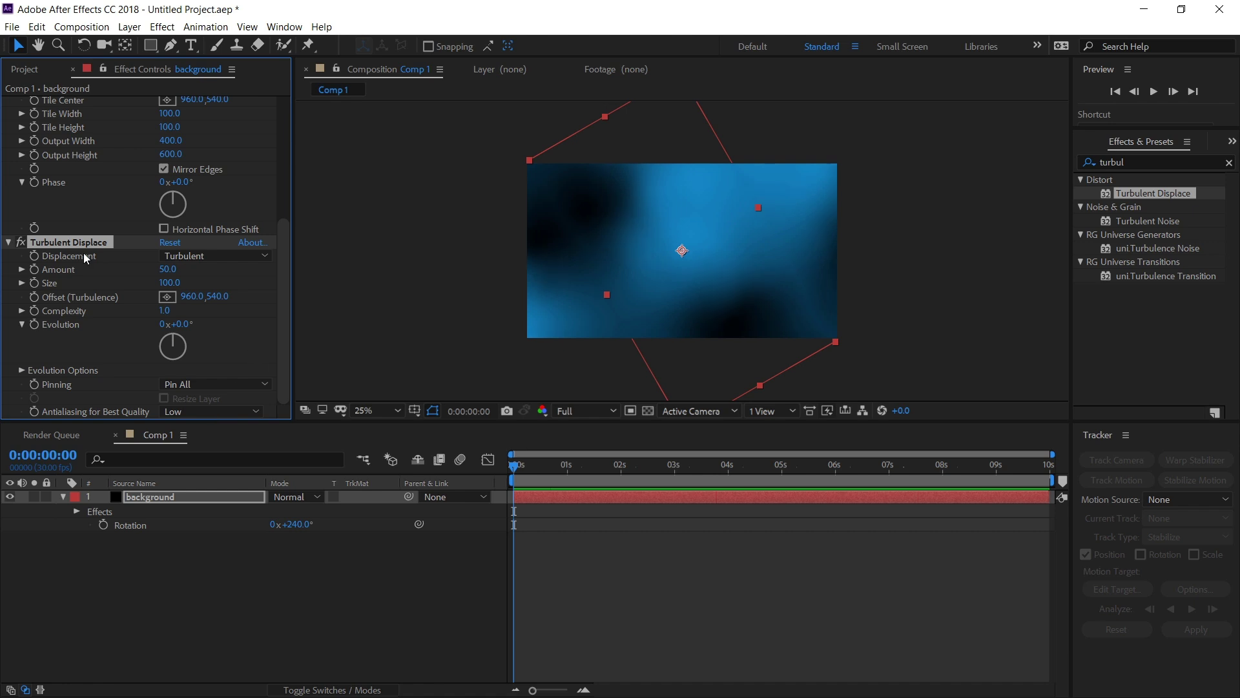
{"action": "left_click", "coordinate": [231, 256]}
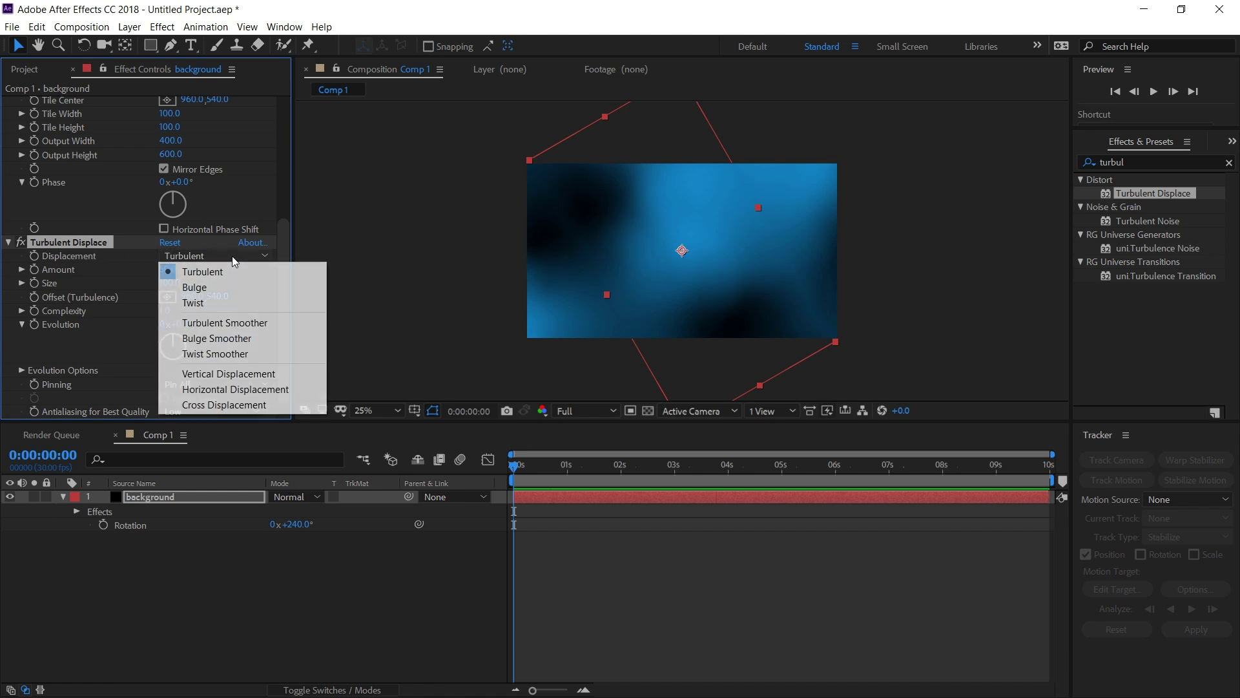
{"action": "left_click", "coordinate": [265, 389]}
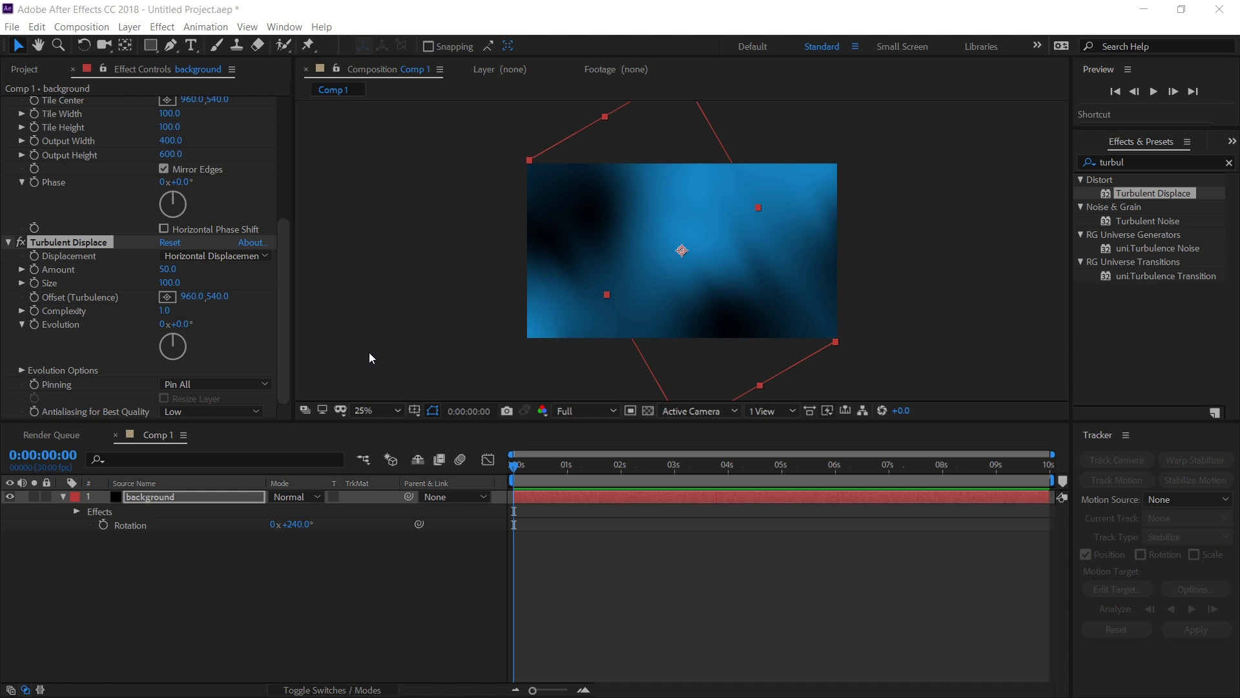
Step: Start keyframing Turbulent Displace's Amount, Offset (Turbulence) and Evolution at 0 s, with Amount 474, Size 244 and Complexity 7.3
{"action": "left_click", "coordinate": [35, 277]}
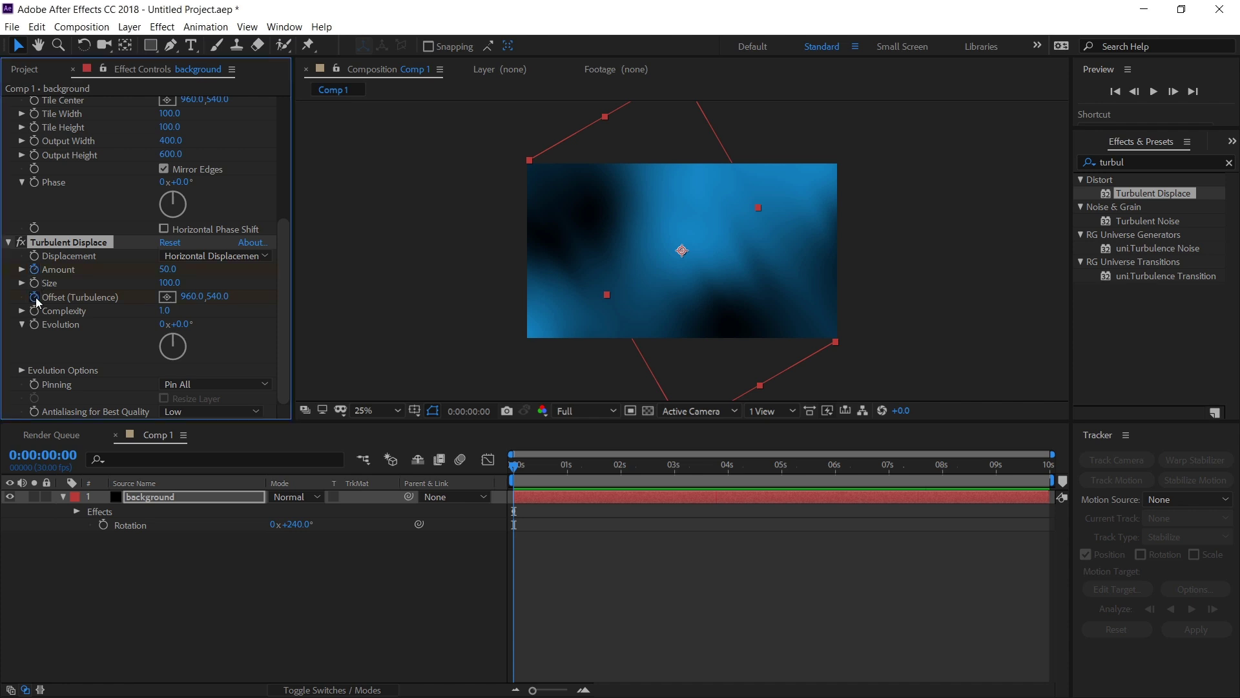
{"action": "left_click", "coordinate": [34, 325]}
{"action": "left_click_drag", "start_coordinate": [169, 283], "coordinate": [276, 280]}
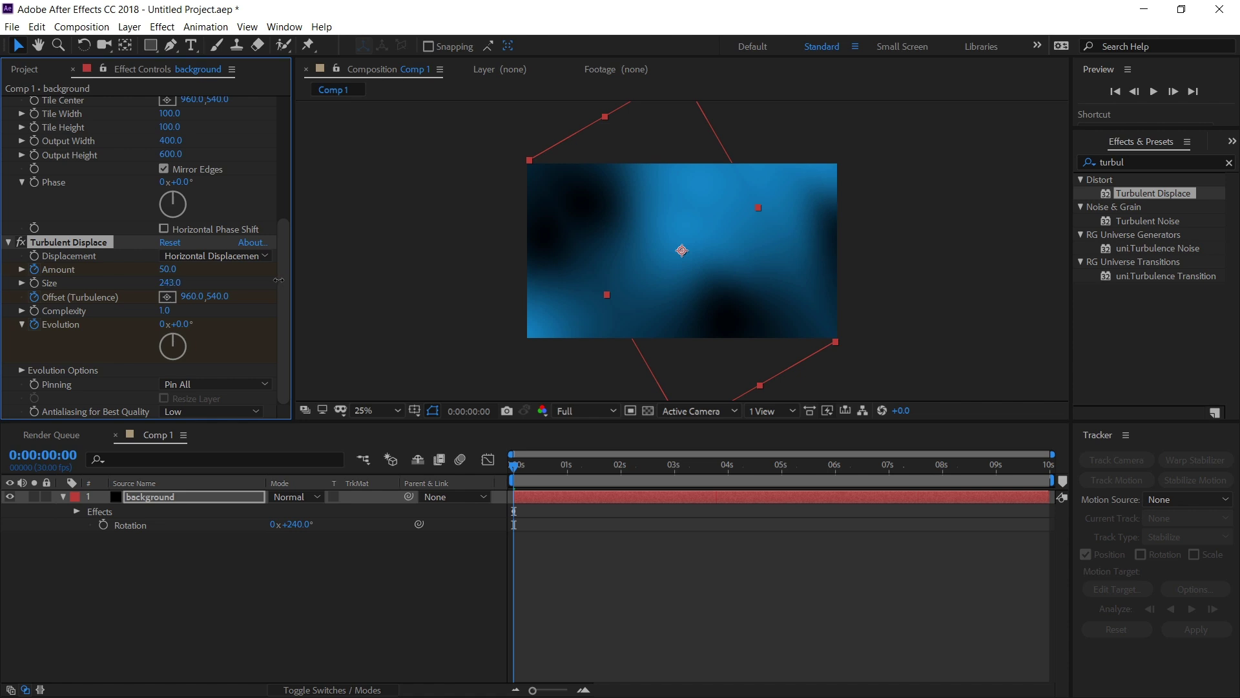
{"action": "left_click_drag", "start_coordinate": [170, 269], "coordinate": [534, 289]}
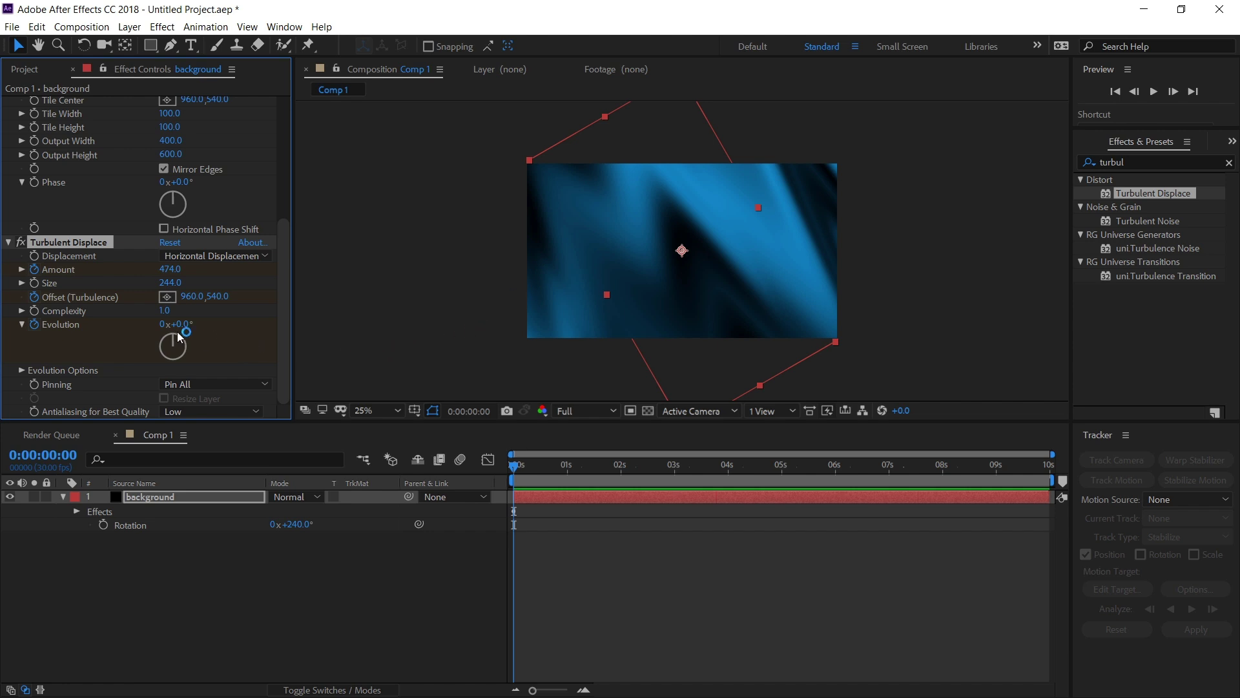
{"action": "left_click_drag", "start_coordinate": [166, 310], "coordinate": [671, 308]}
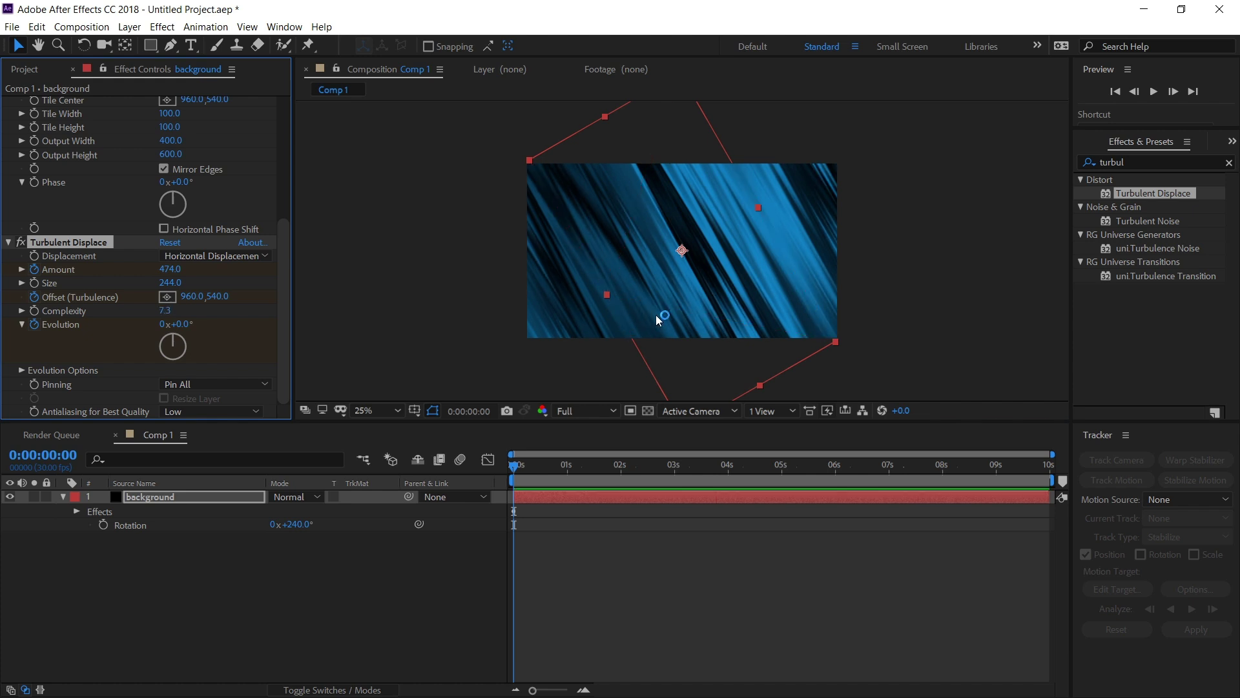
Step: Set Turbulent Displace's starting Evolution to 100 degrees
{"action": "left_click", "coordinate": [187, 325]}
{"action": "type", "text": "100"}
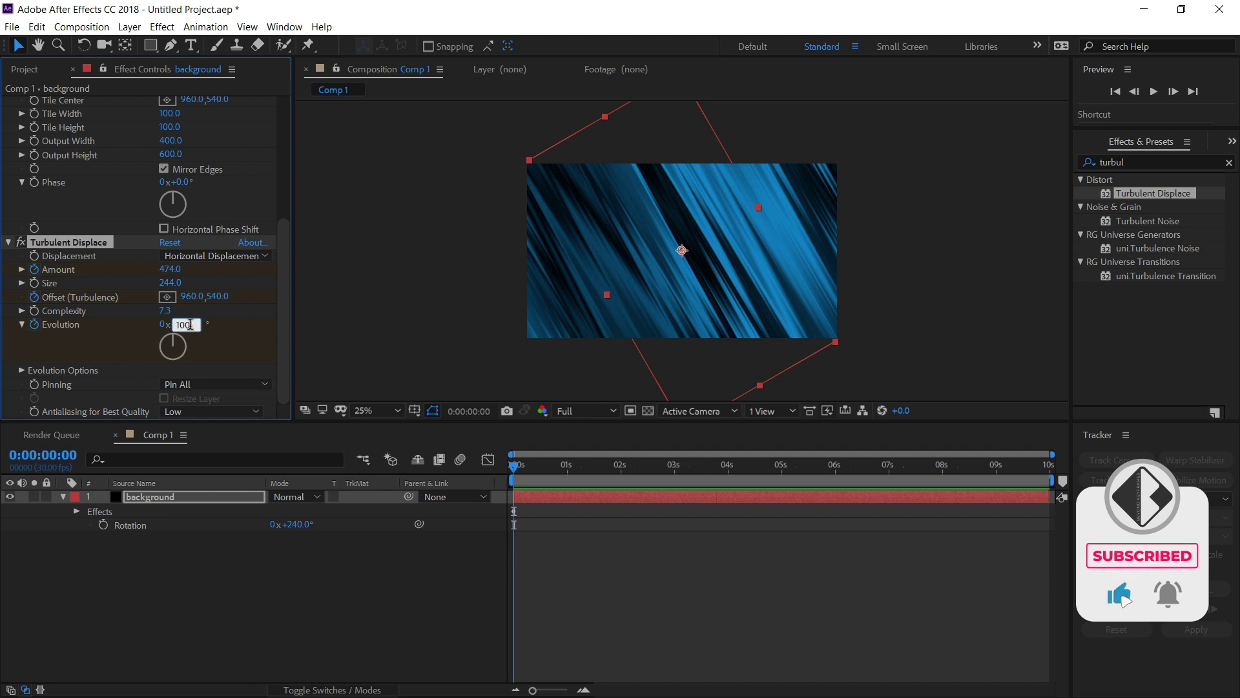
{"action": "key", "text": "Return"}
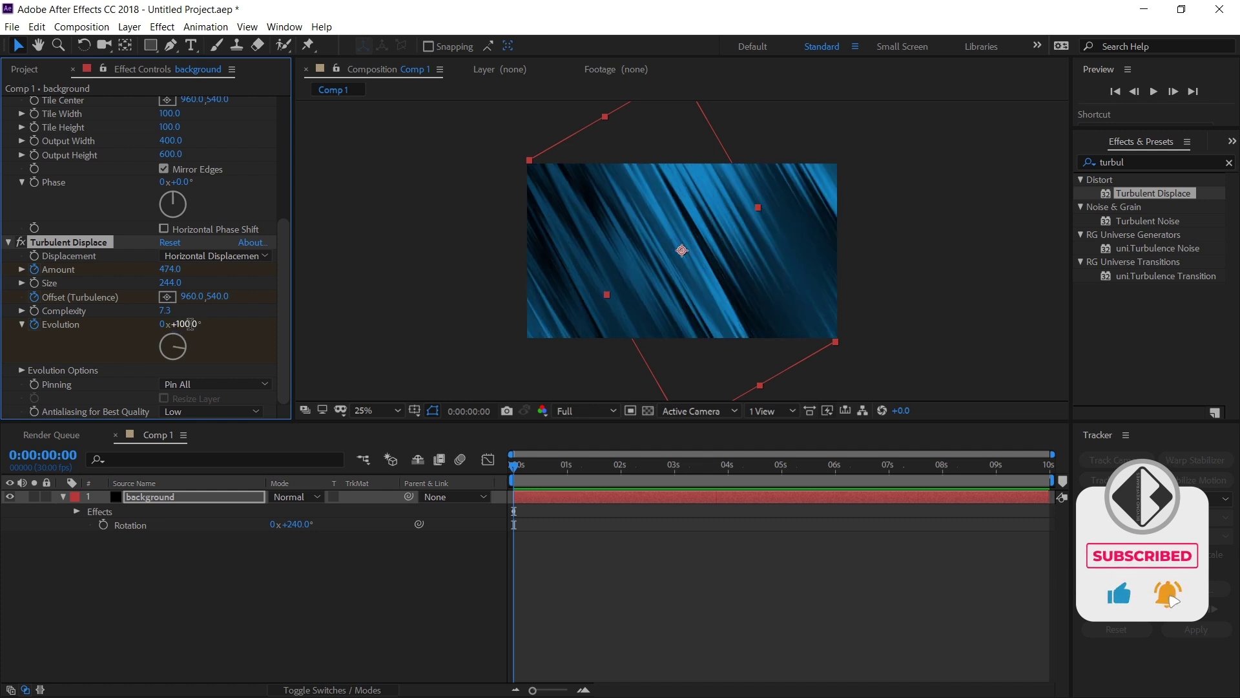
Step: Reveal the background layer's keyframes and set the Turbulent Displace Amount to 645 at 0:00:09:29
{"action": "left_click", "coordinate": [611, 503]}
{"action": "key", "text": "u"}
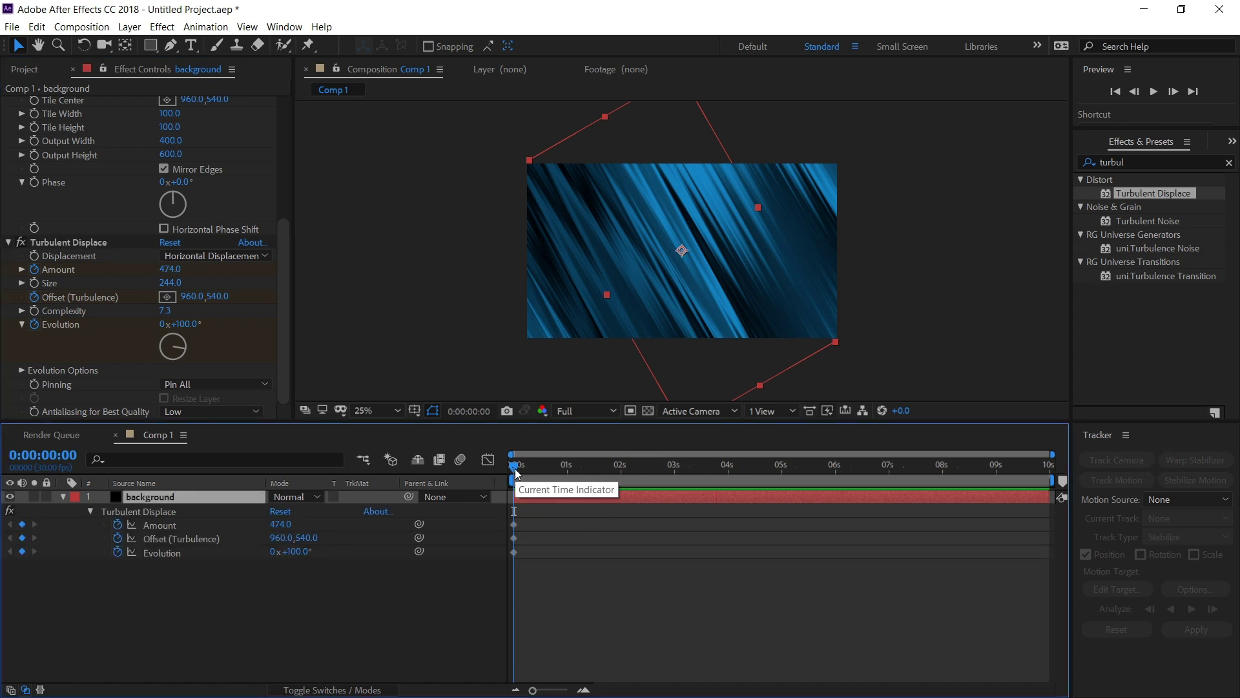
{"action": "left_click_drag", "start_coordinate": [516, 469], "coordinate": [1047, 510]}
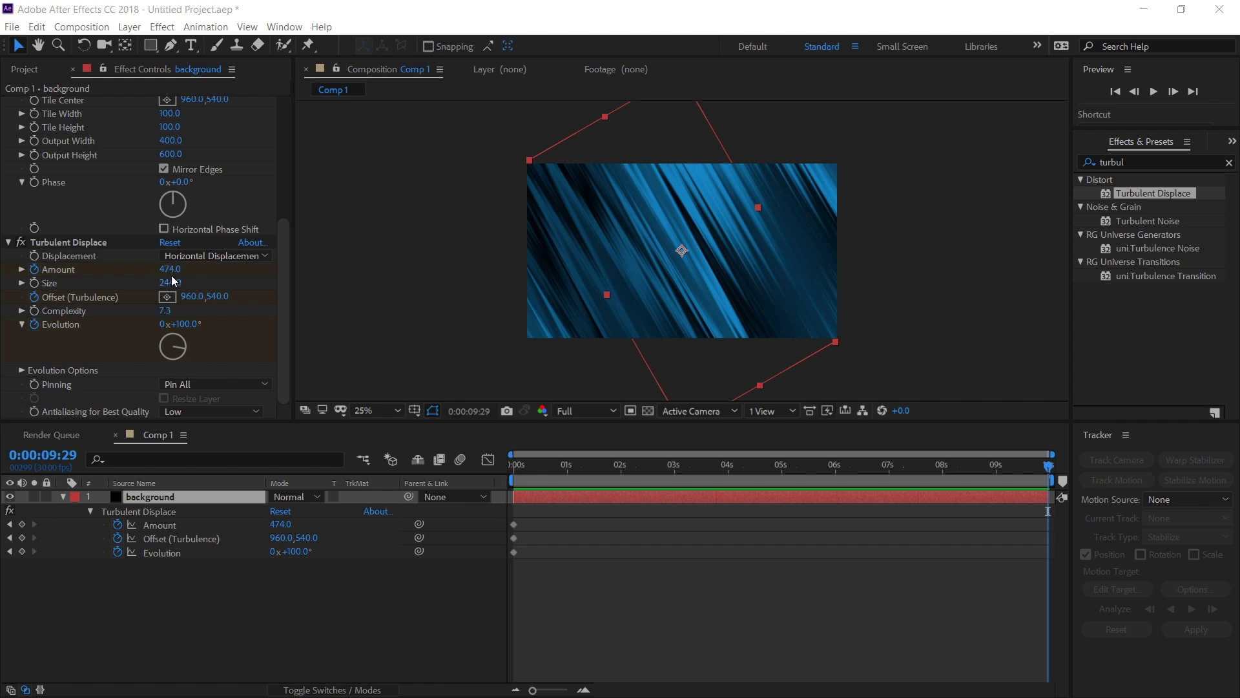
{"action": "left_click_drag", "start_coordinate": [173, 279], "coordinate": [328, 291]}
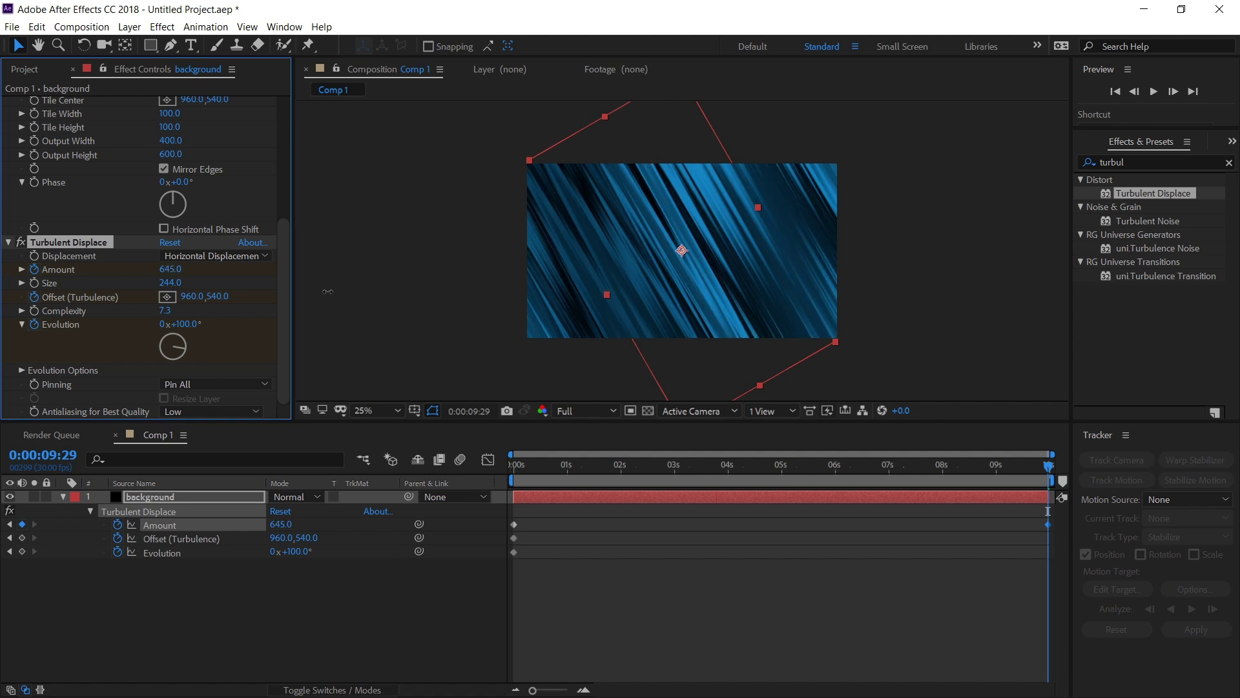
Step: Set Turbulent Displace's Offset (Turbulence) to 727.1, 2031.4 at 0:00:09:29 and scrub through the animation
{"action": "left_click", "coordinate": [62, 298]}
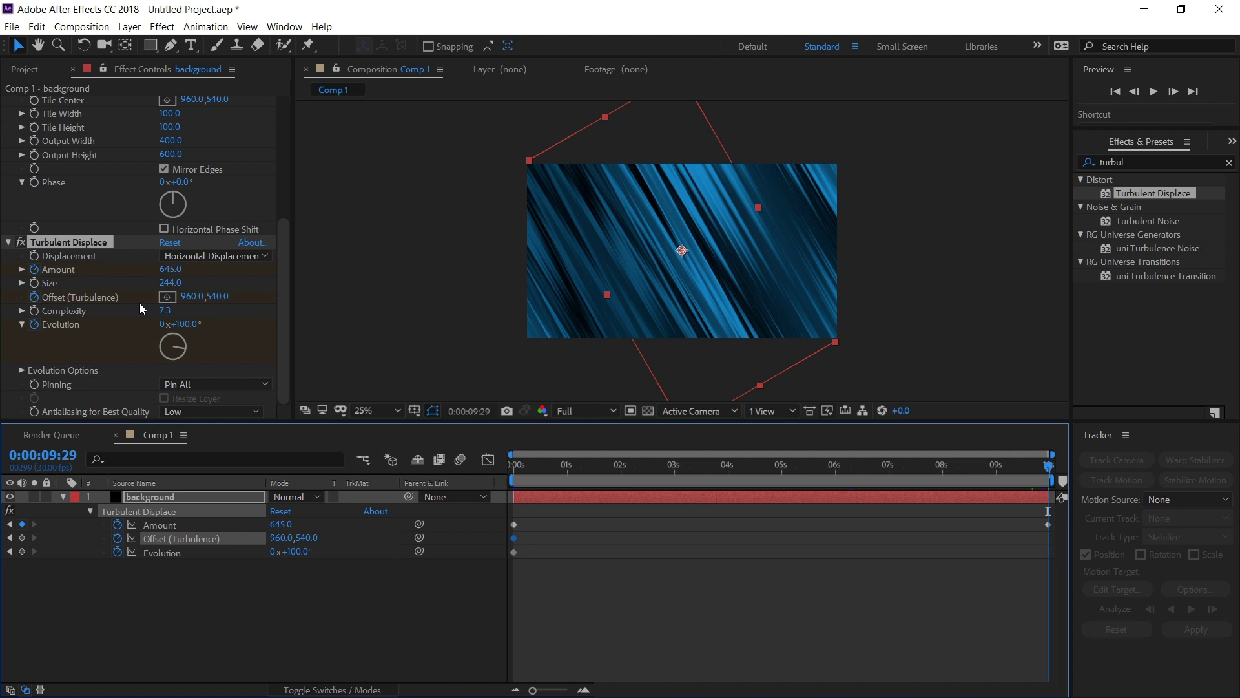
{"action": "left_click", "coordinate": [167, 297]}
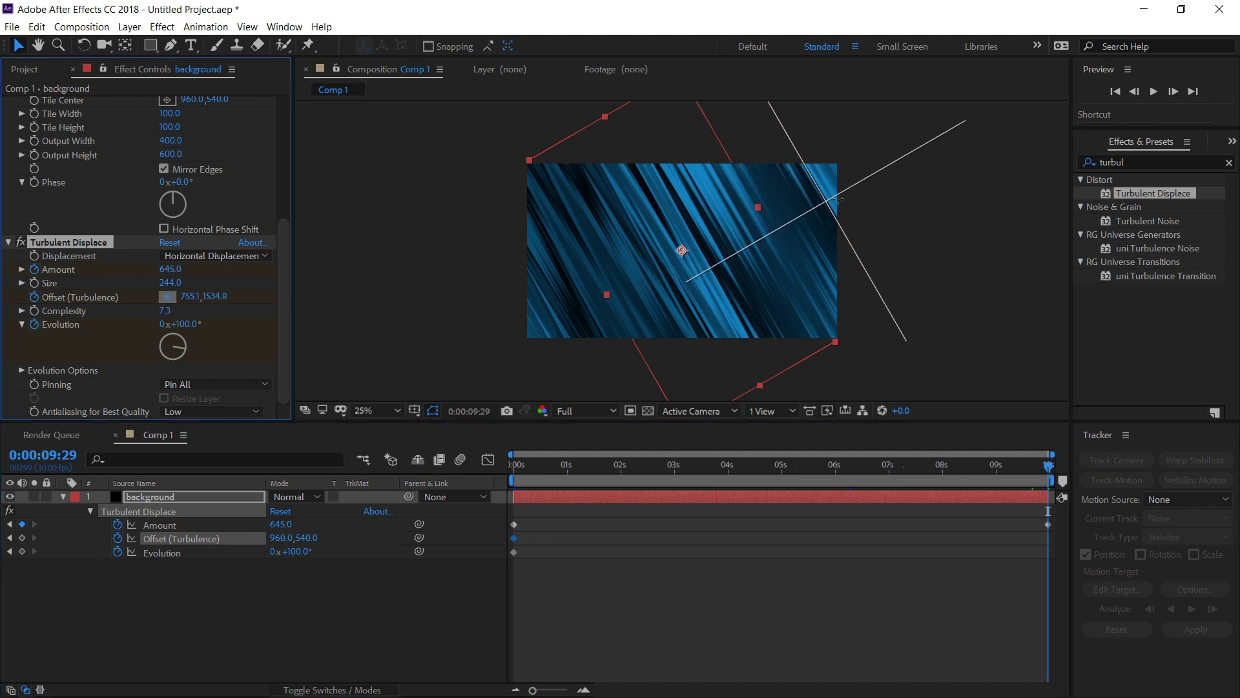
{"action": "left_click", "coordinate": [911, 161]}
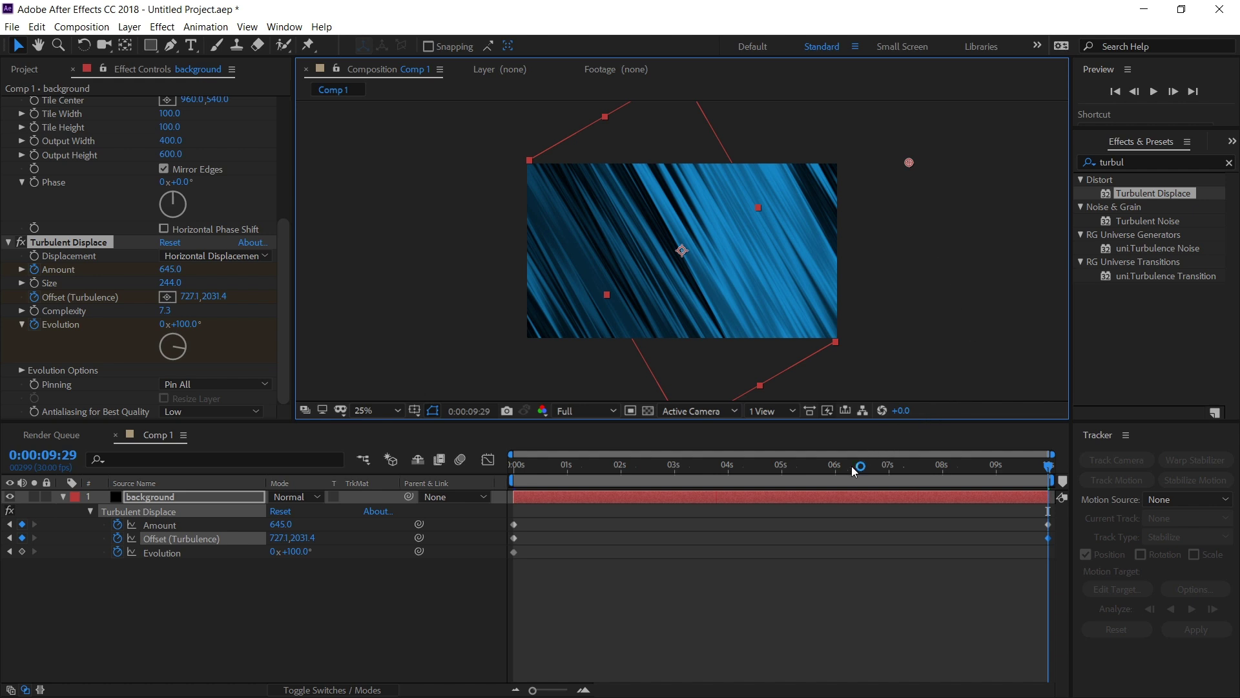
{"action": "left_click", "coordinate": [514, 467]}
{"action": "left_click_drag", "start_coordinate": [514, 468], "coordinate": [1000, 496]}
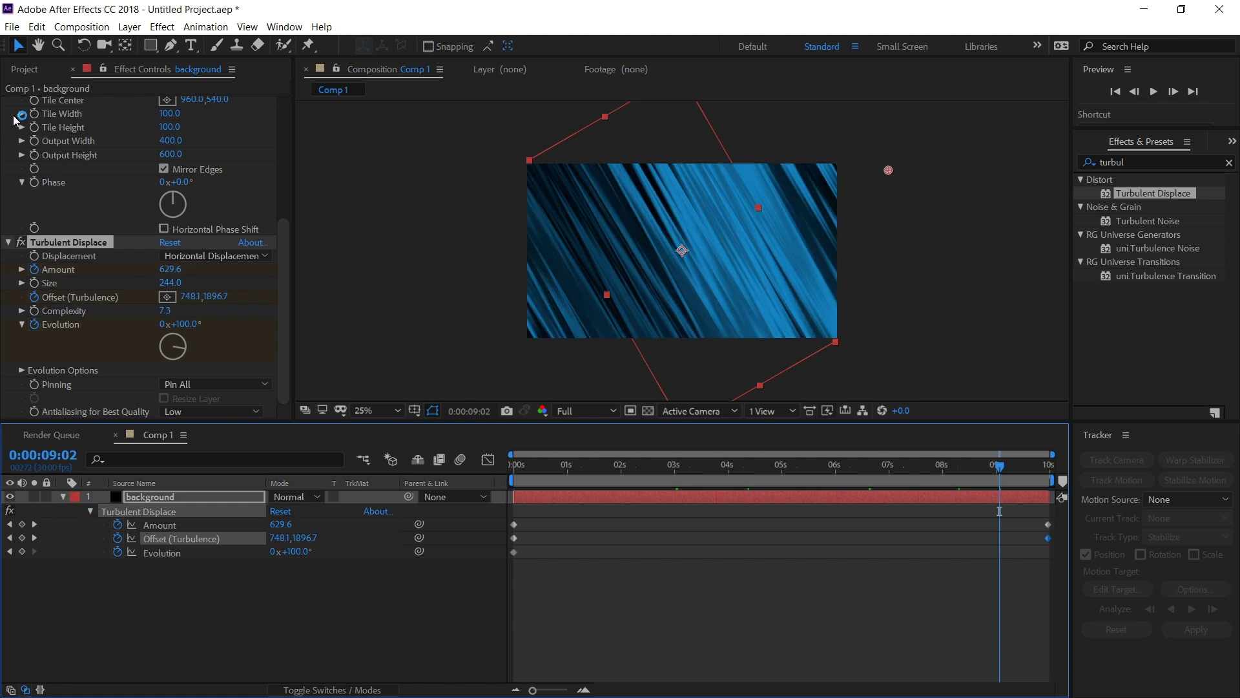
Step: Find the CC Smear effect and apply it to the background layer
{"action": "left_click", "coordinate": [1149, 161]}
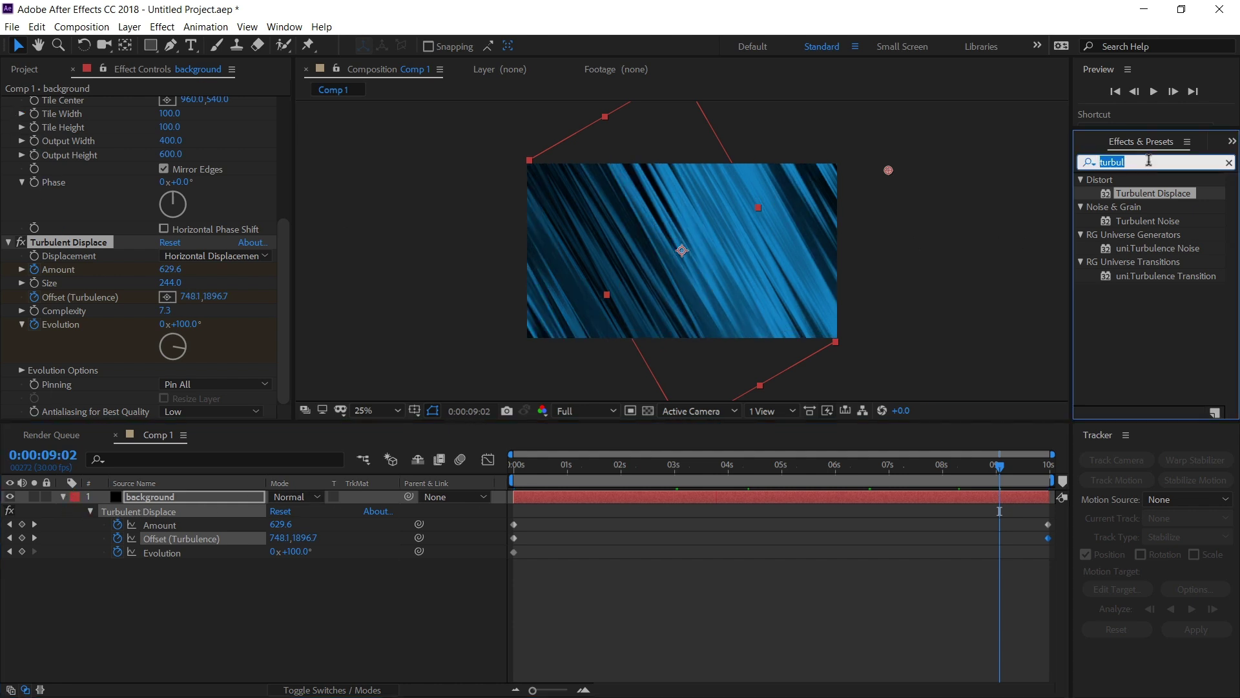
{"action": "type", "text": "cc sme"}
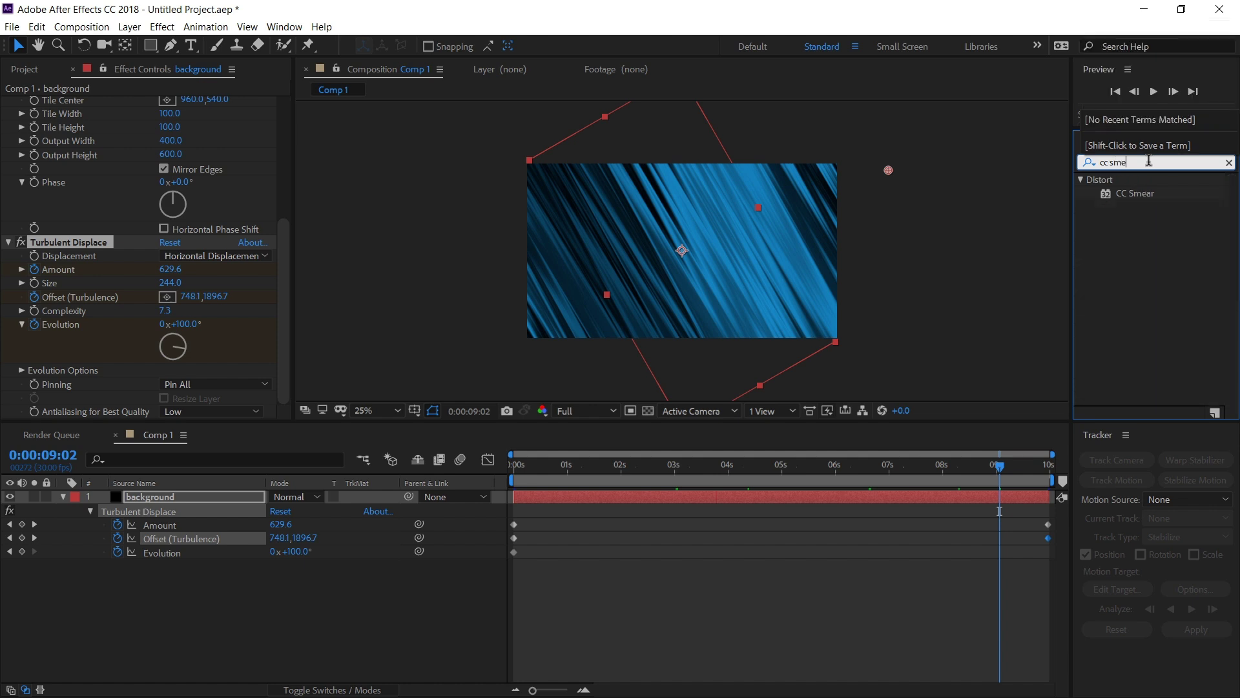
{"action": "left_click_drag", "start_coordinate": [251, 555], "coordinate": [179, 495]}
Step: Return to 0 s and set CC Smear's Reach to 49 and Radius to 1223
{"action": "left_click_drag", "start_coordinate": [534, 464], "coordinate": [474, 471]}
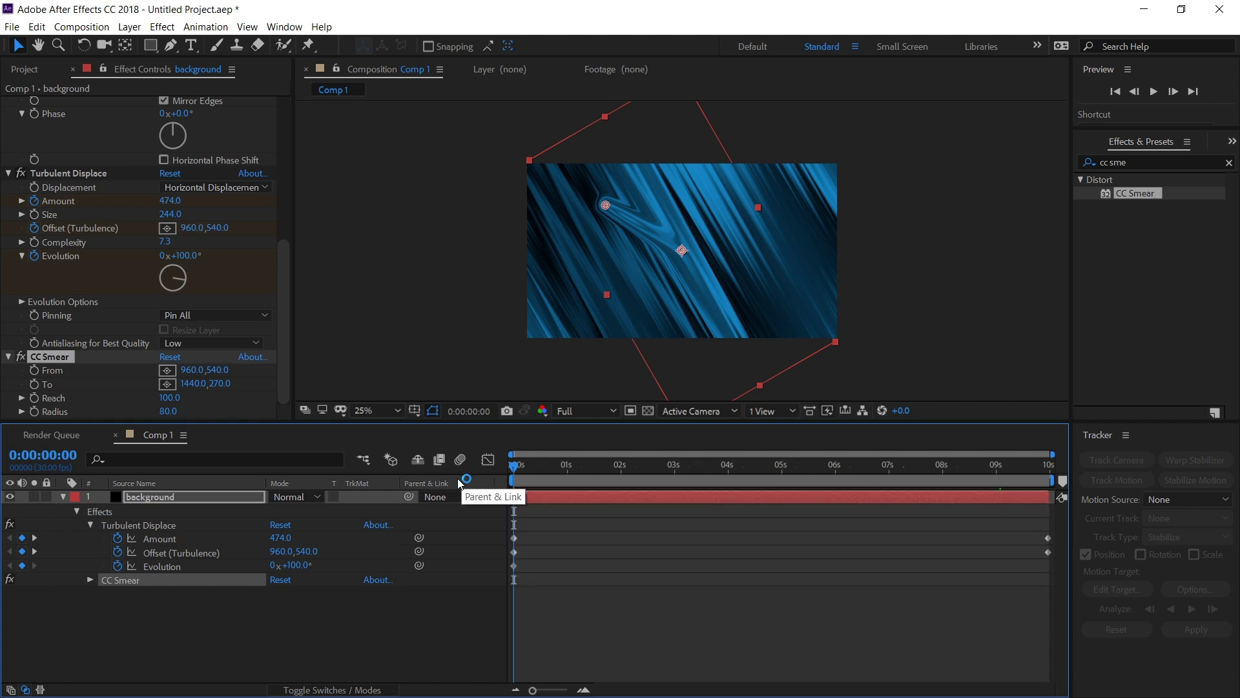
{"action": "left_click_drag", "start_coordinate": [283, 328], "coordinate": [283, 381]}
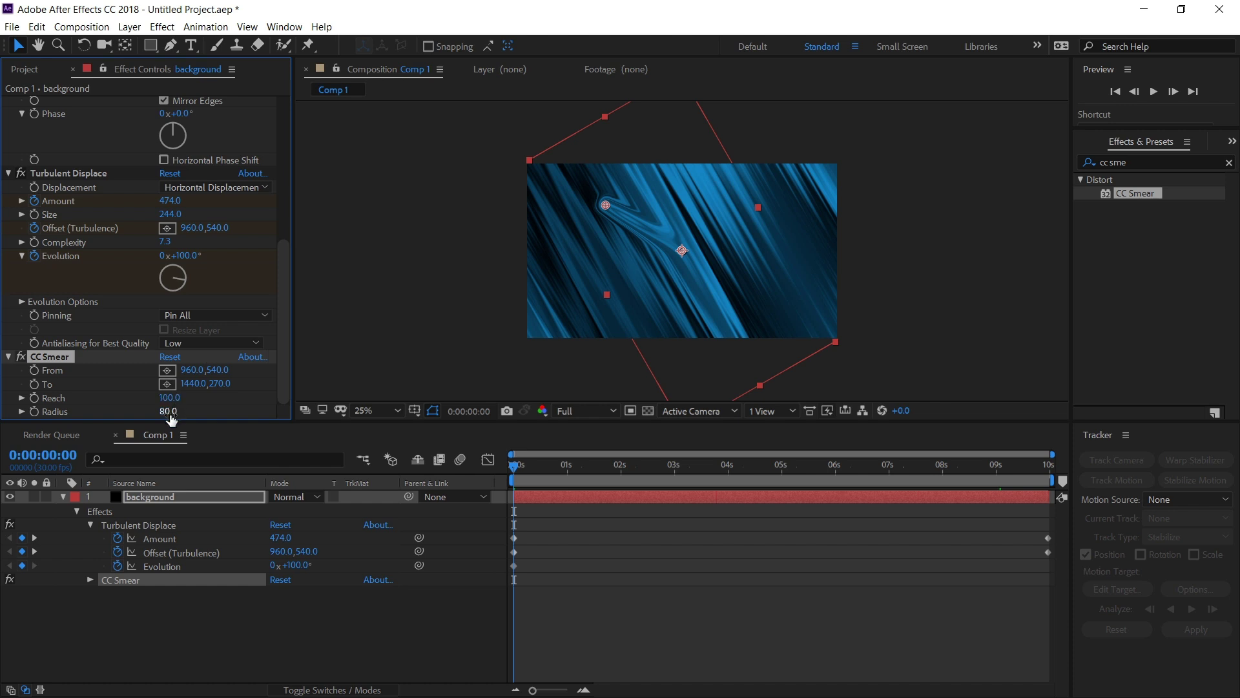
{"action": "mouse_move", "coordinate": [169, 398]}
{"action": "left_mouse_down"}
{"action": "mouse_move", "coordinate": [139, 403]}
{"action": "mouse_move", "coordinate": [1044, 362]}
{"action": "left_mouse_up"}
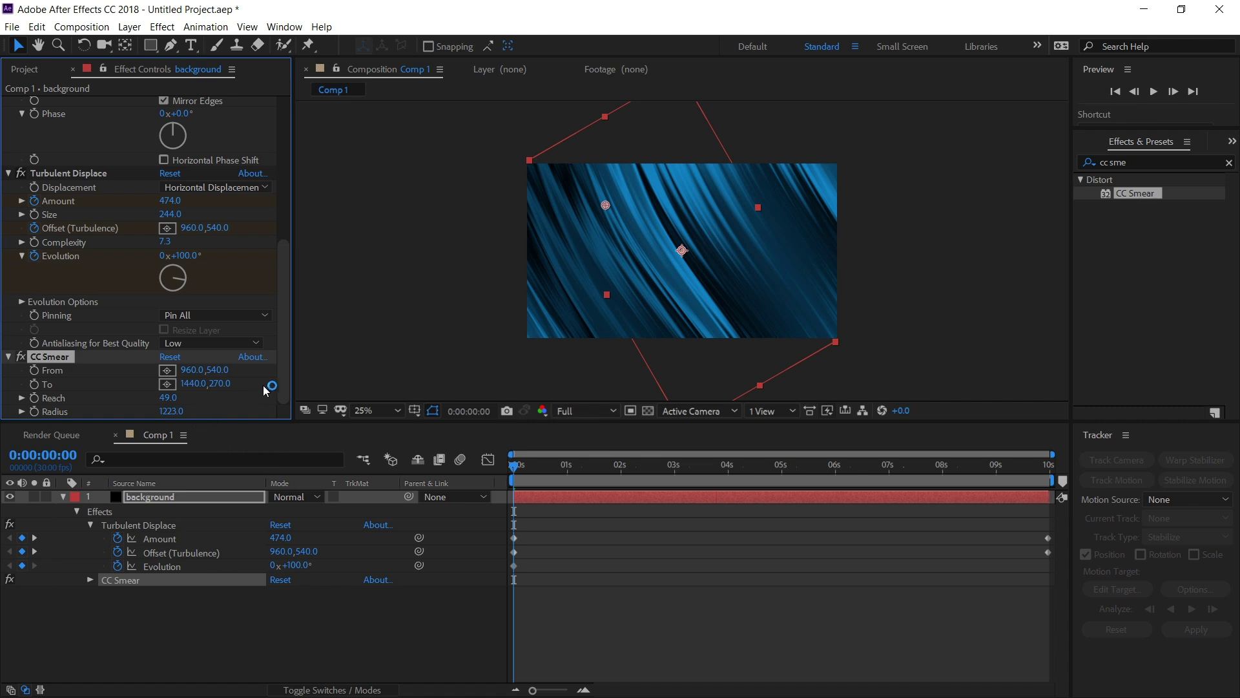
Step: Set CC Smear's To point to 855, 1500
{"action": "left_click", "coordinate": [194, 383]}
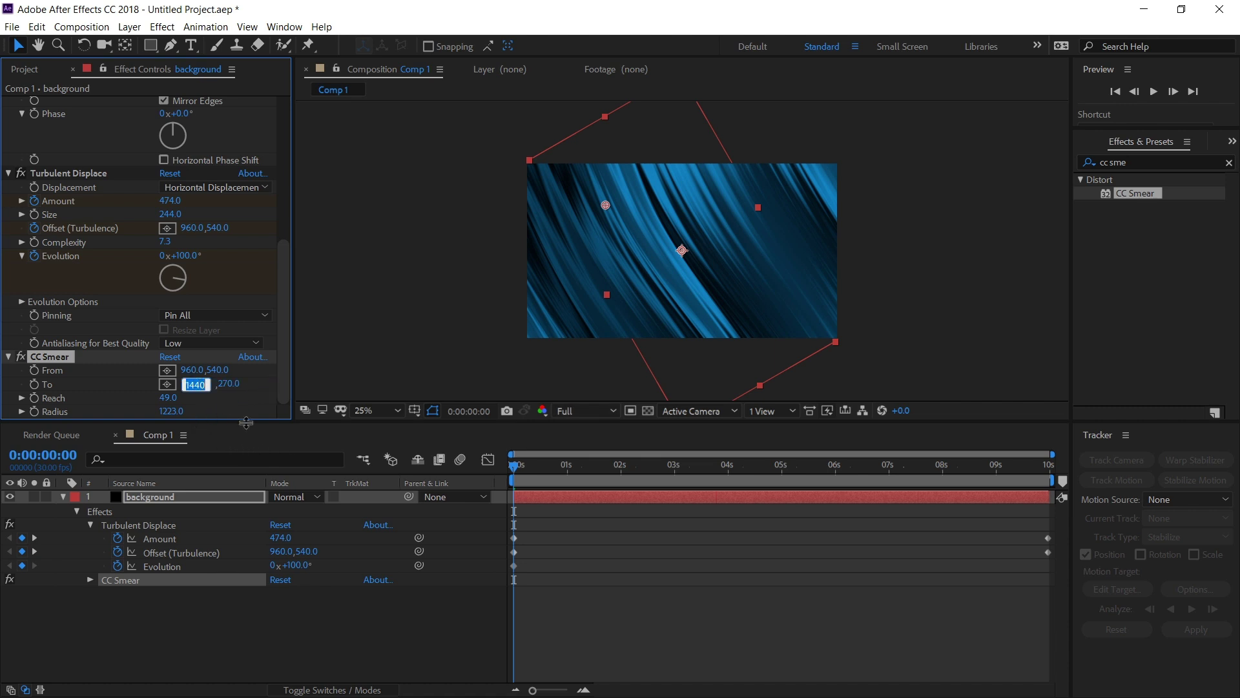
{"action": "type", "text": "855"}
{"action": "left_click", "coordinate": [236, 402]}
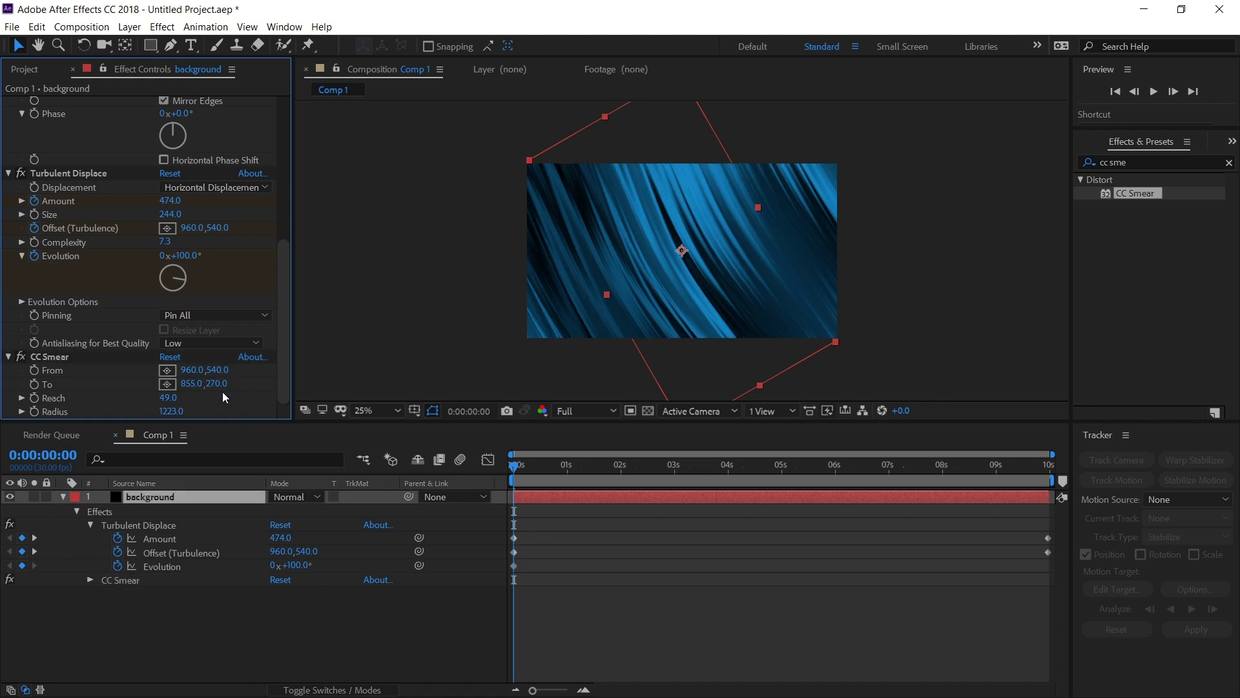
{"action": "left_click", "coordinate": [218, 385]}
{"action": "type", "text": "1500"}
{"action": "left_click", "coordinate": [323, 614]}
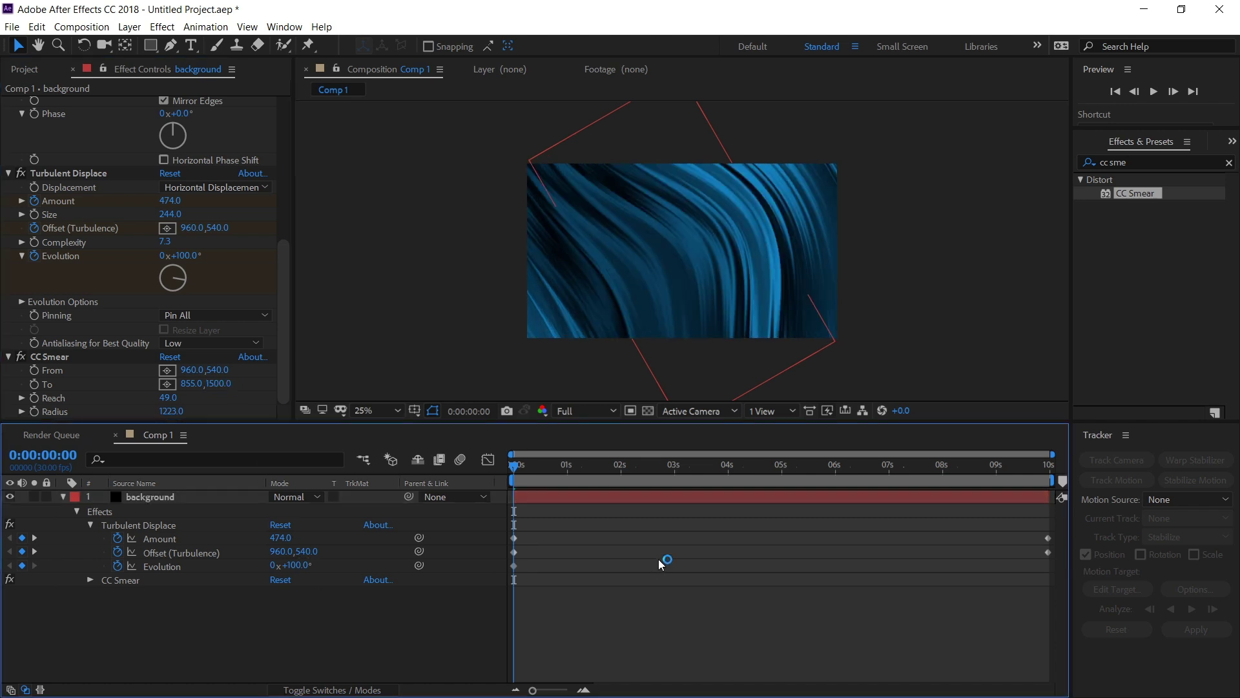
Step: Reposition CC Smear's To point beyond the frame's edge, at about 714.4, 1785.5, and return to 0 s
{"action": "left_click_drag", "start_coordinate": [213, 383], "coordinate": [172, 395]}
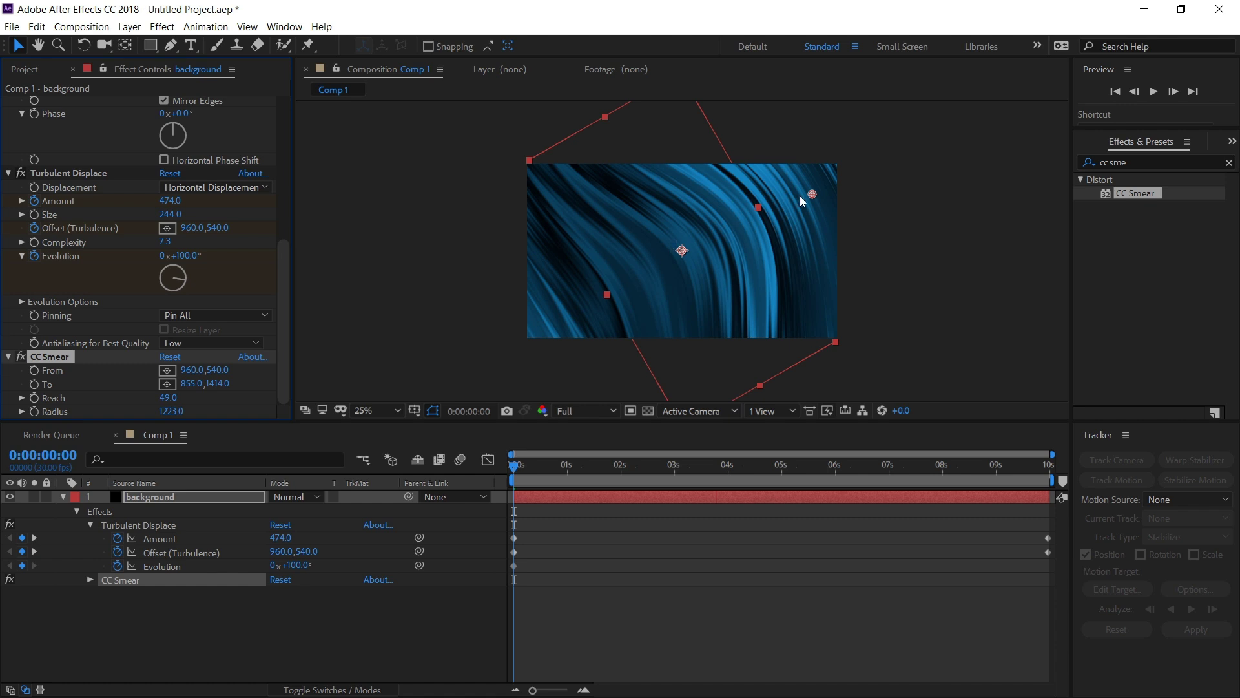
{"action": "mouse_move", "coordinate": [811, 194]}
{"action": "left_mouse_down"}
{"action": "mouse_move", "coordinate": [766, 207]}
{"action": "mouse_move", "coordinate": [737, 201]}
{"action": "mouse_move", "coordinate": [753, 178]}
{"action": "mouse_move", "coordinate": [741, 189]}
{"action": "left_mouse_up"}
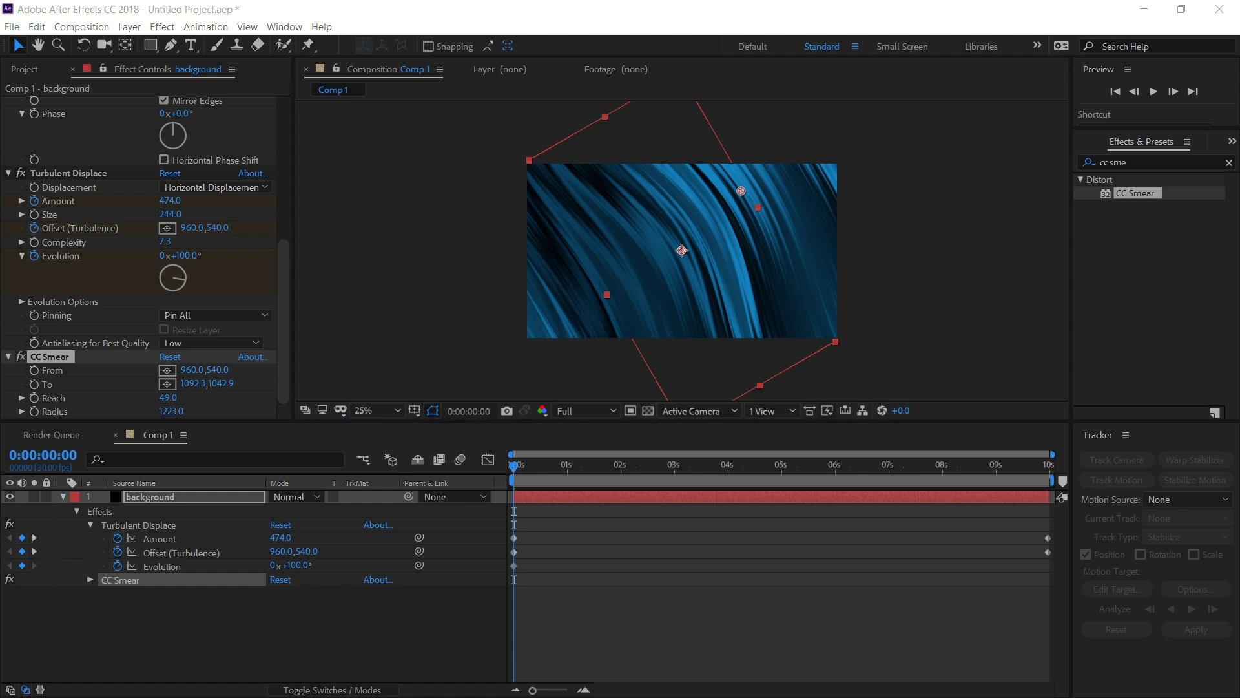
{"action": "mouse_move", "coordinate": [742, 192]}
{"action": "left_mouse_down"}
{"action": "mouse_move", "coordinate": [866, 162]}
{"action": "mouse_move", "coordinate": [876, 184]}
{"action": "left_mouse_up"}
{"action": "mouse_move", "coordinate": [561, 466]}
{"action": "left_mouse_down"}
{"action": "mouse_move", "coordinate": [649, 484]}
{"action": "mouse_move", "coordinate": [1055, 486]}
{"action": "mouse_move", "coordinate": [511, 489]}
{"action": "left_mouse_up"}
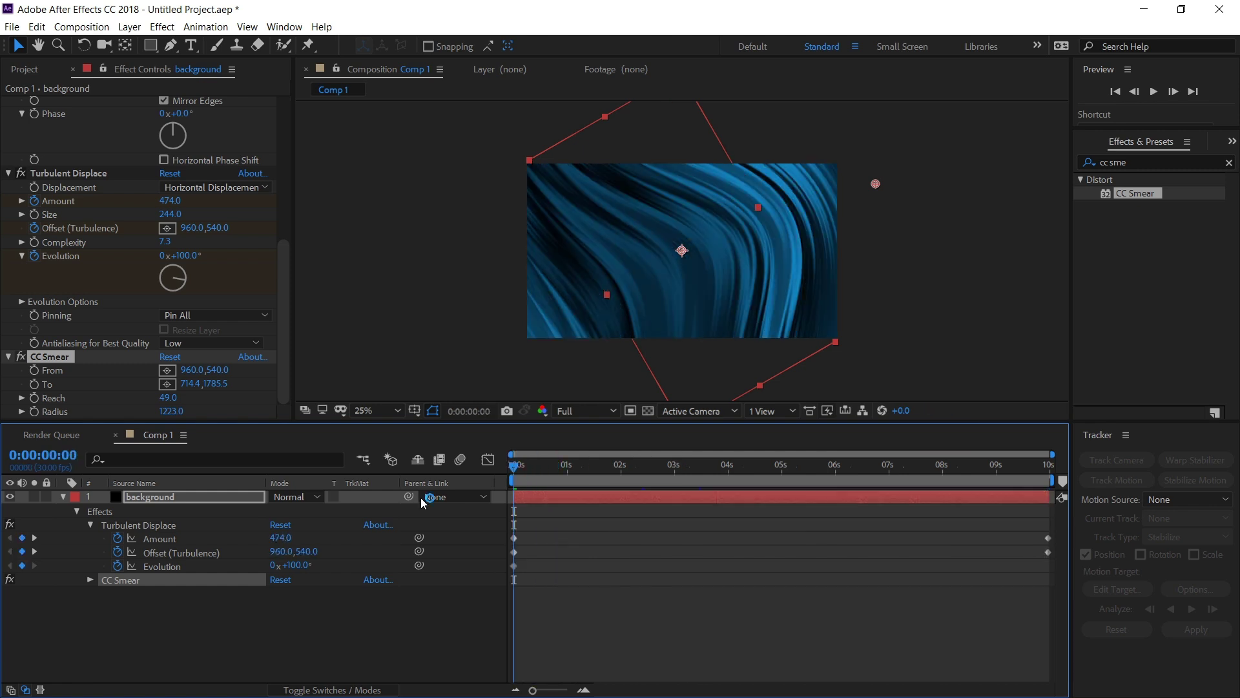
Step: Collapse the background layer's properties and create a 1920 x 1080, 30 fps, 10-second composition named text comp
{"action": "left_click", "coordinate": [61, 497]}
{"action": "left_click", "coordinate": [118, 556]}
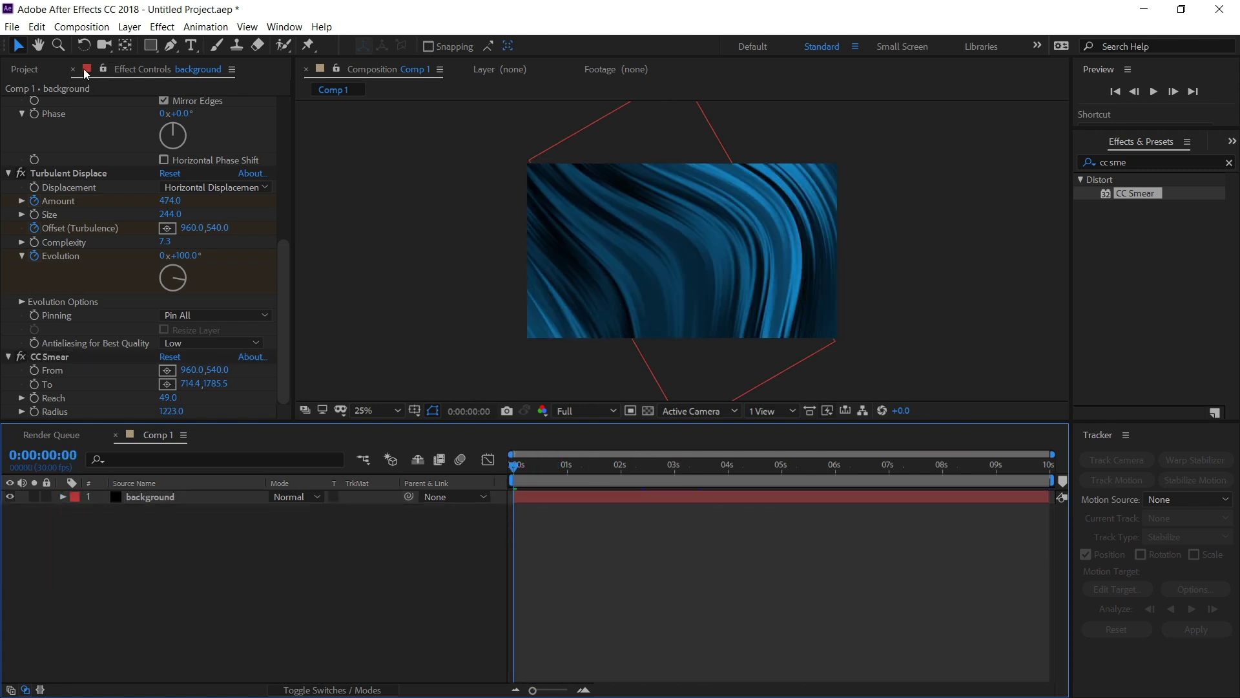
{"action": "left_click", "coordinate": [22, 75]}
{"action": "left_click", "coordinate": [168, 295]}
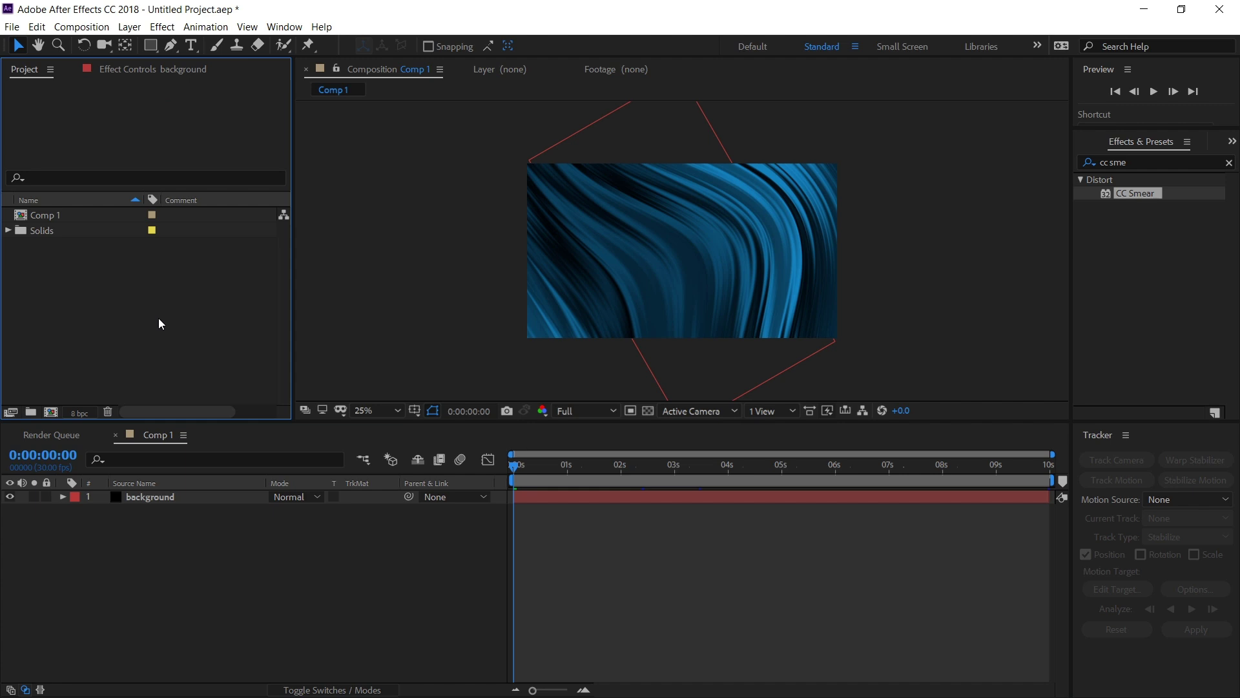
{"action": "left_click", "coordinate": [100, 29]}
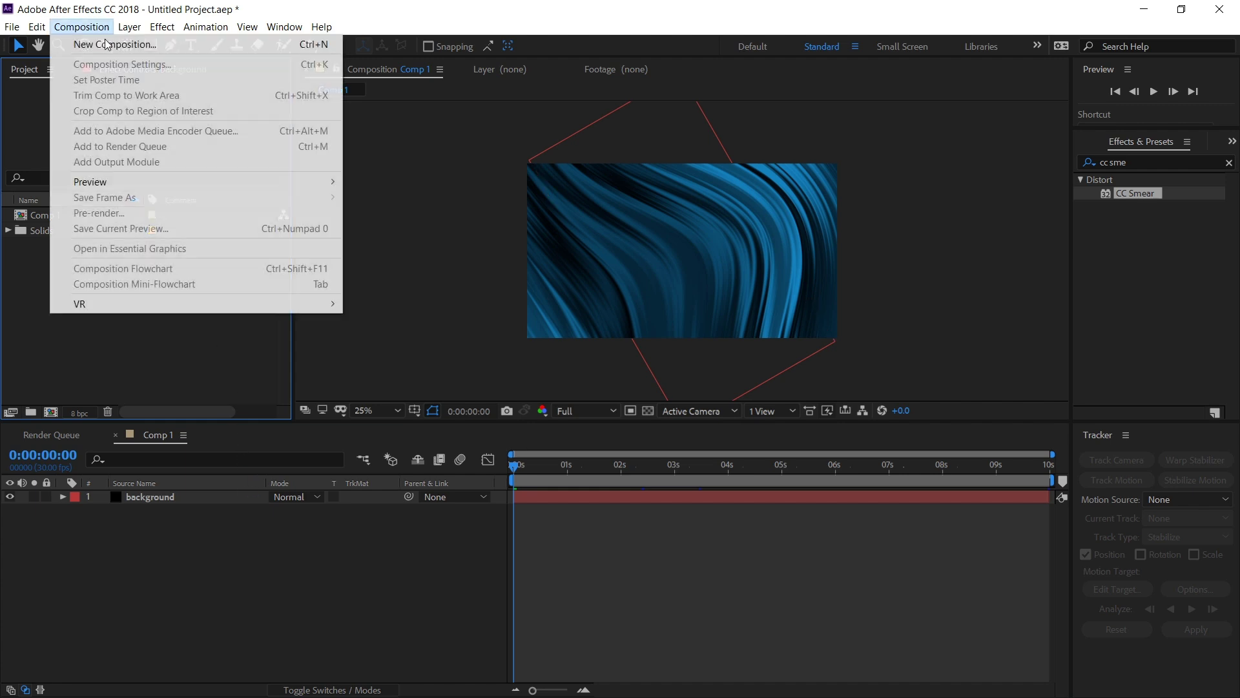
{"action": "left_click", "coordinate": [110, 60]}
{"action": "type", "text": "te"}
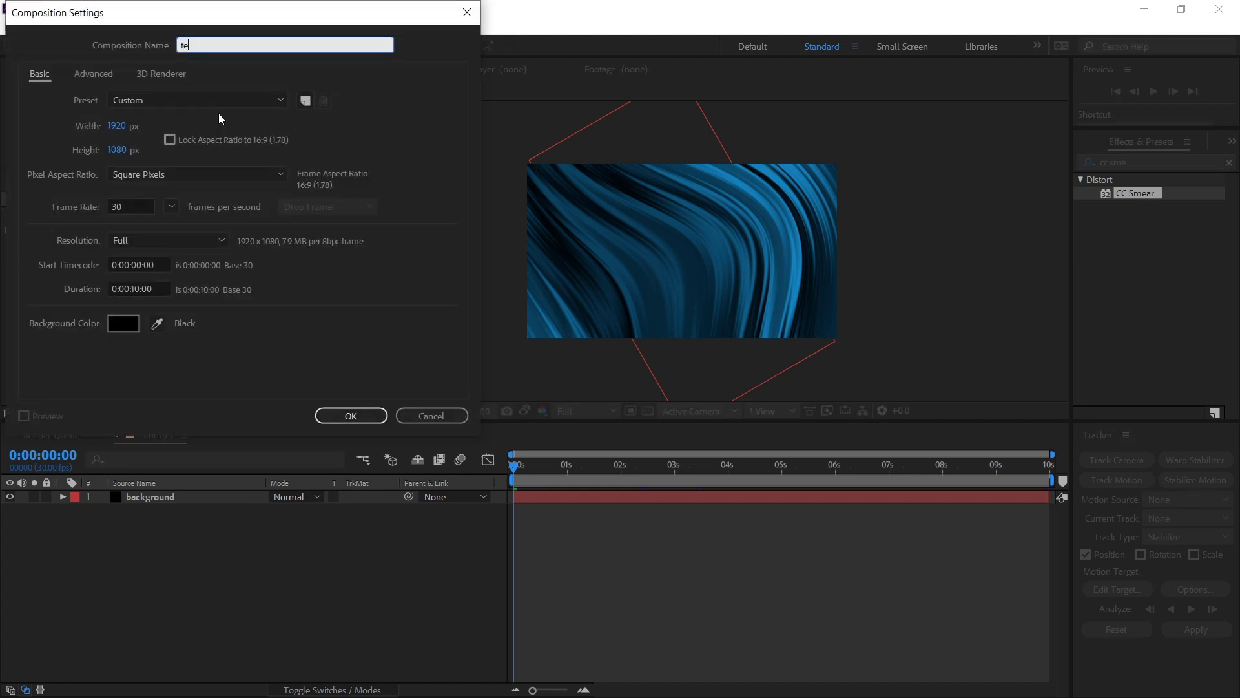
{"action": "type", "text": "xt comp"}
{"action": "key", "text": "Return"}
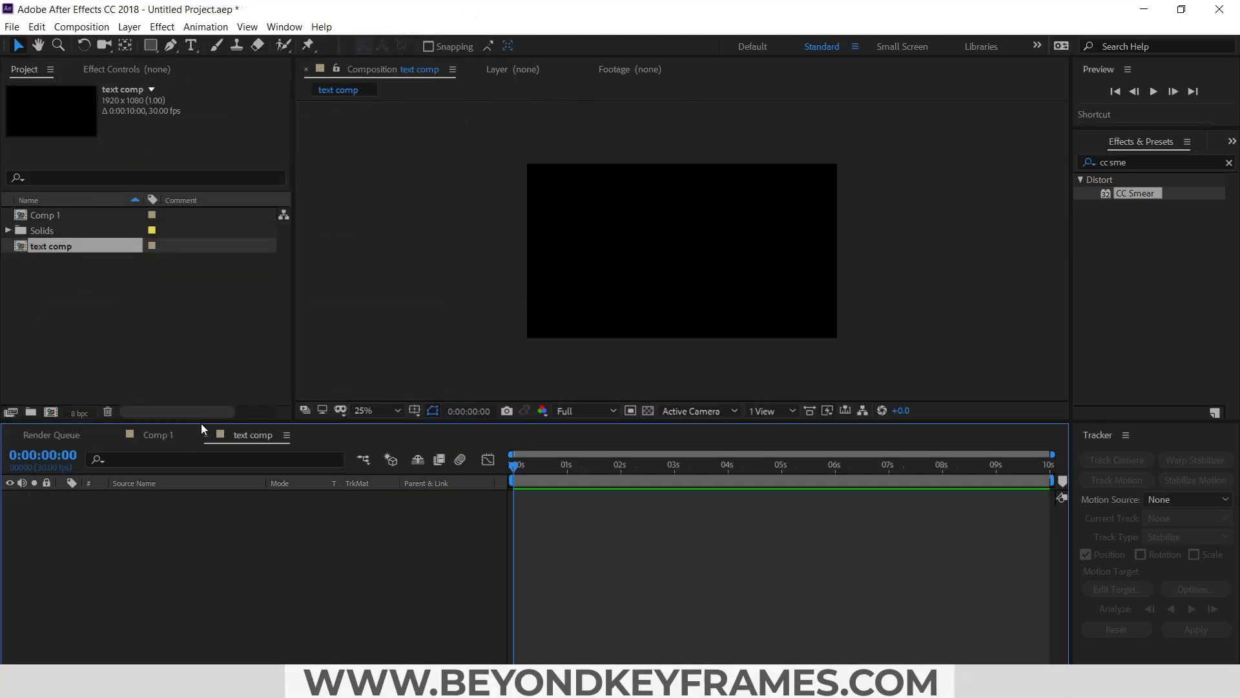
Step: Create a 1009 x 300 px, 10-second composition named text placeholder
{"action": "left_click", "coordinate": [211, 377]}
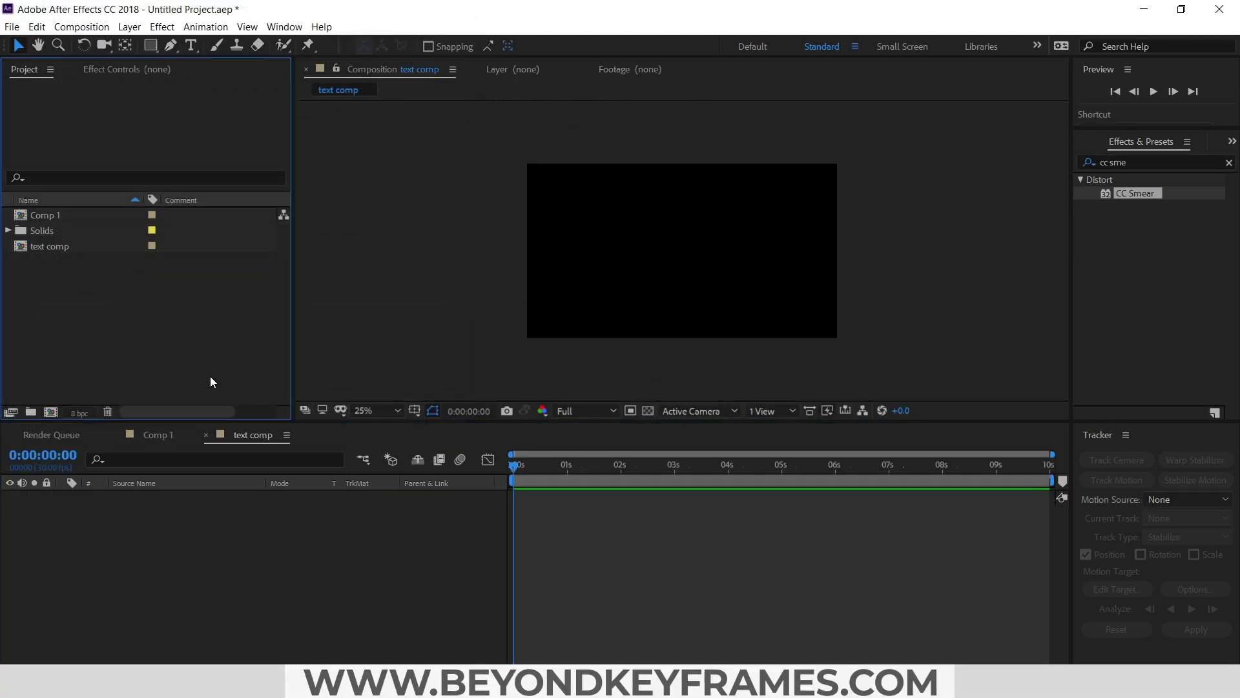
{"action": "left_click", "coordinate": [82, 27]}
{"action": "left_click", "coordinate": [111, 41]}
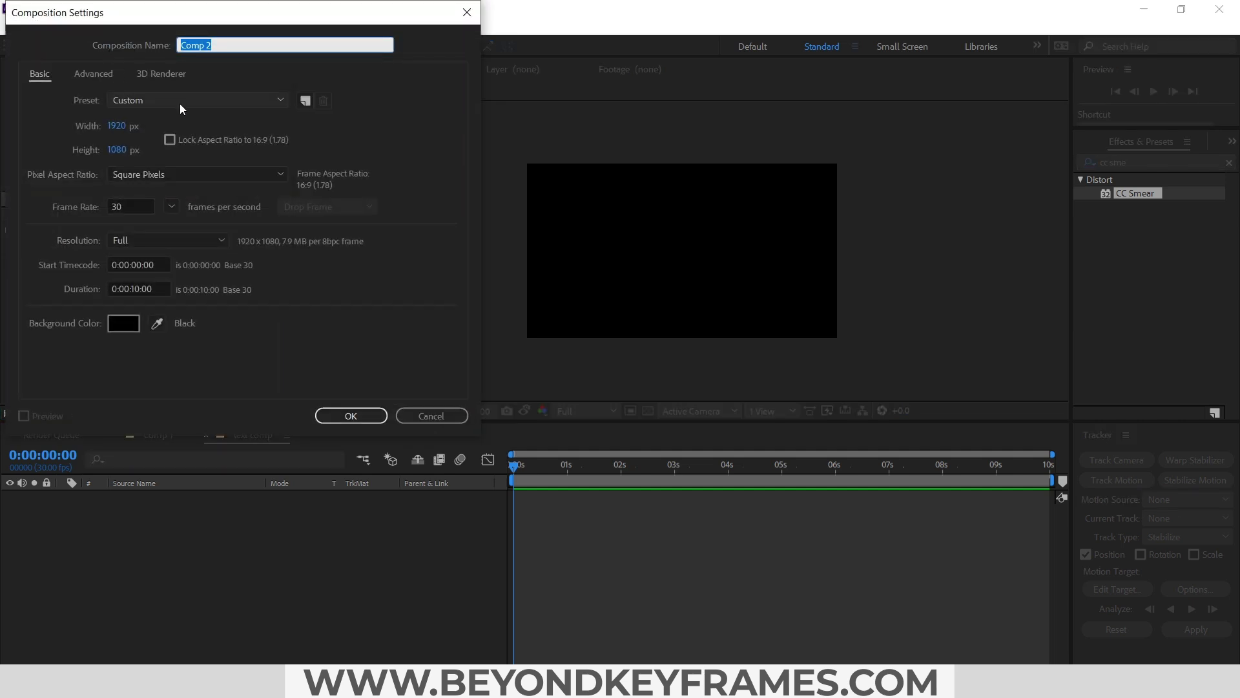
{"action": "type", "text": "text"}
{"action": "type", "text": " placeholder"}
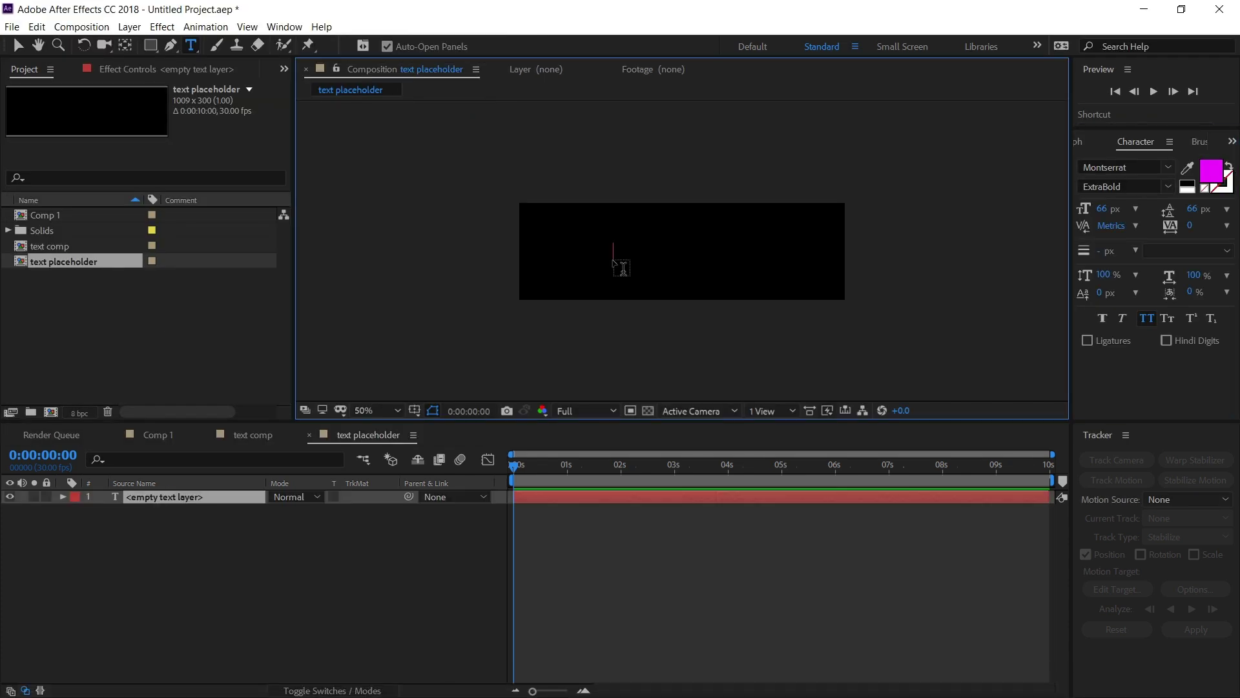
Step: Add the text LOVELY to the text placeholder composition and set its fill colour to 00DEFF
{"action": "type", "text": "LOVE"}
{"action": "type", "text": "LY"}
{"action": "key", "text": "ctrl+a"}
{"action": "left_click", "coordinate": [1203, 168]}
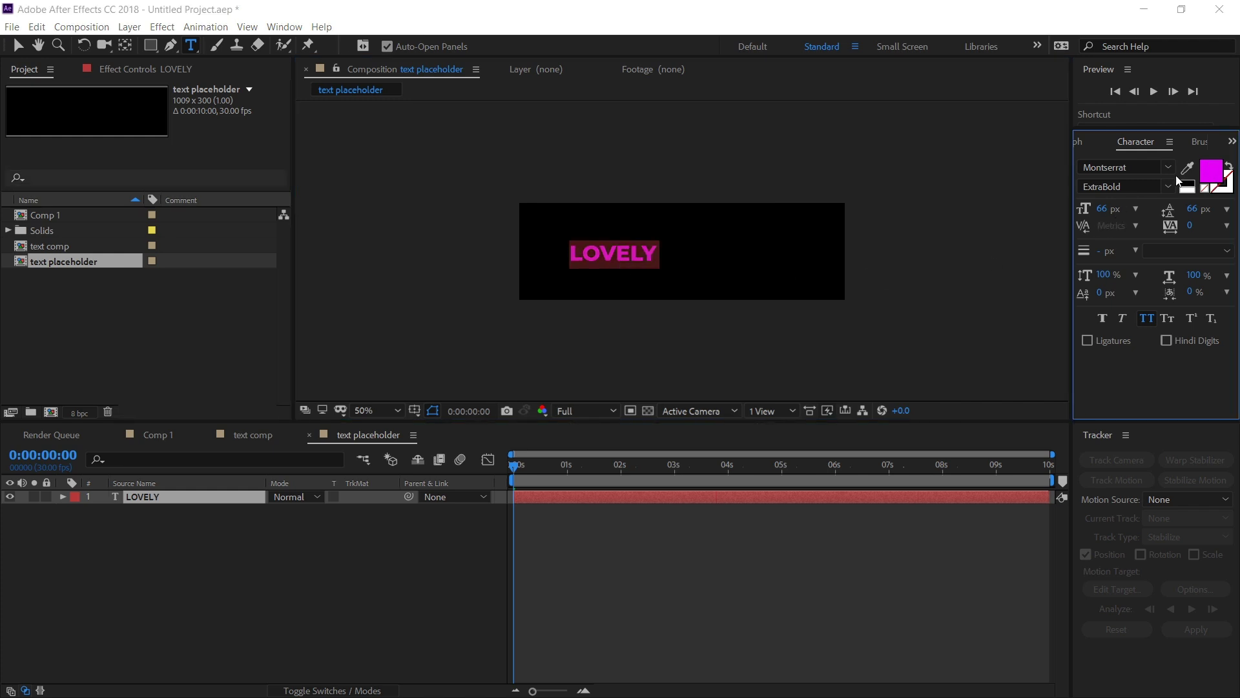
{"action": "left_click", "coordinate": [1205, 170]}
{"action": "left_click", "coordinate": [246, 138]}
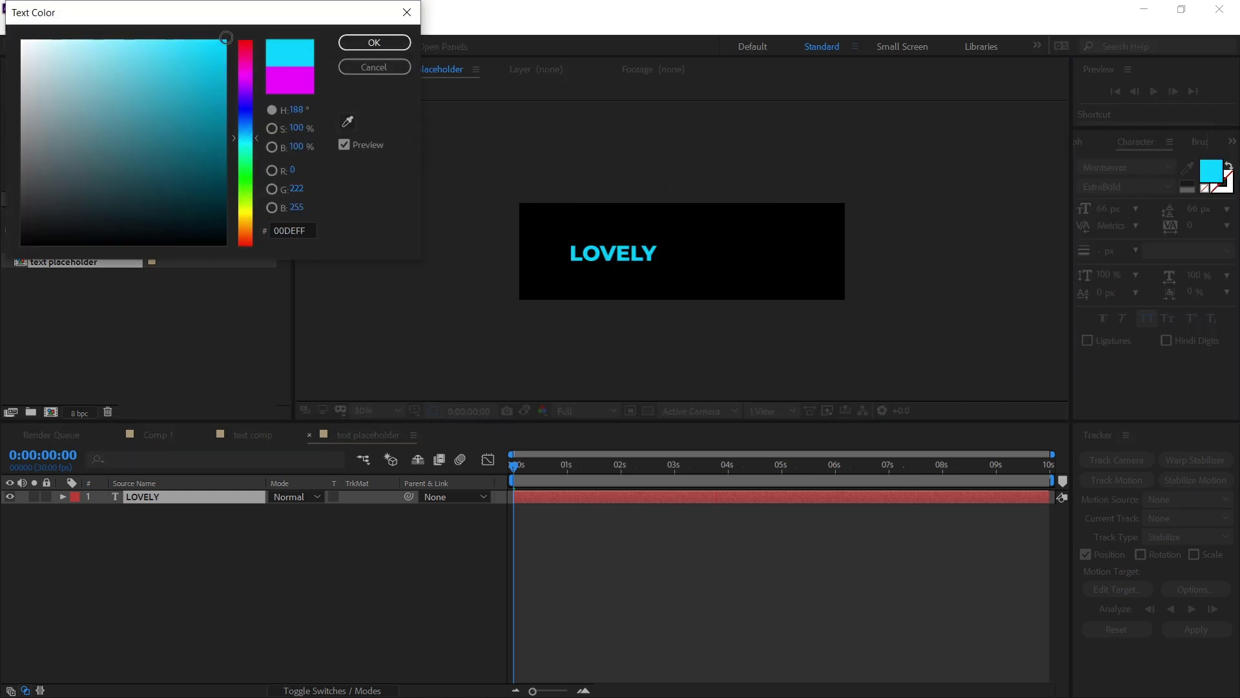
{"action": "left_click", "coordinate": [344, 49]}
Step: Enlarge the LOVELY text to 124 px and centre its anchor point and the layer in the composition
{"action": "left_click", "coordinate": [177, 495]}
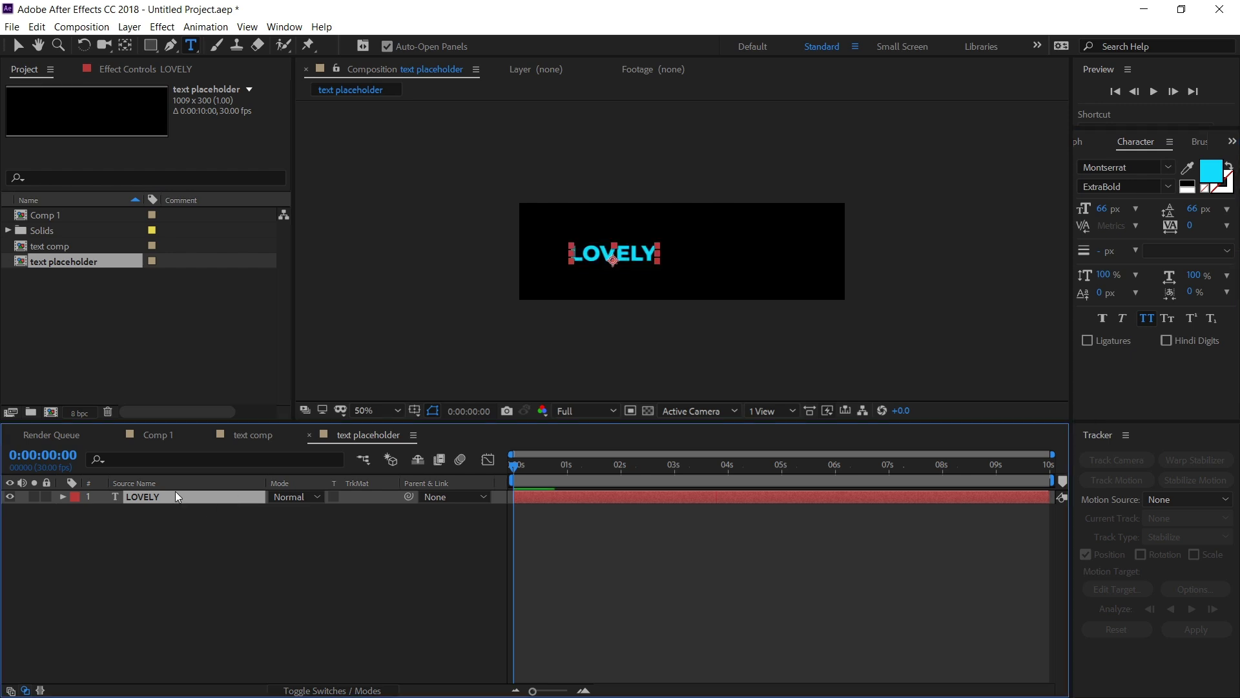
{"action": "key", "text": "ctrl+alt+Home"}
{"action": "key", "text": "ctrl+Home"}
{"action": "left_click_drag", "start_coordinate": [1102, 208], "coordinate": [1153, 209]}
{"action": "left_click", "coordinate": [181, 498]}
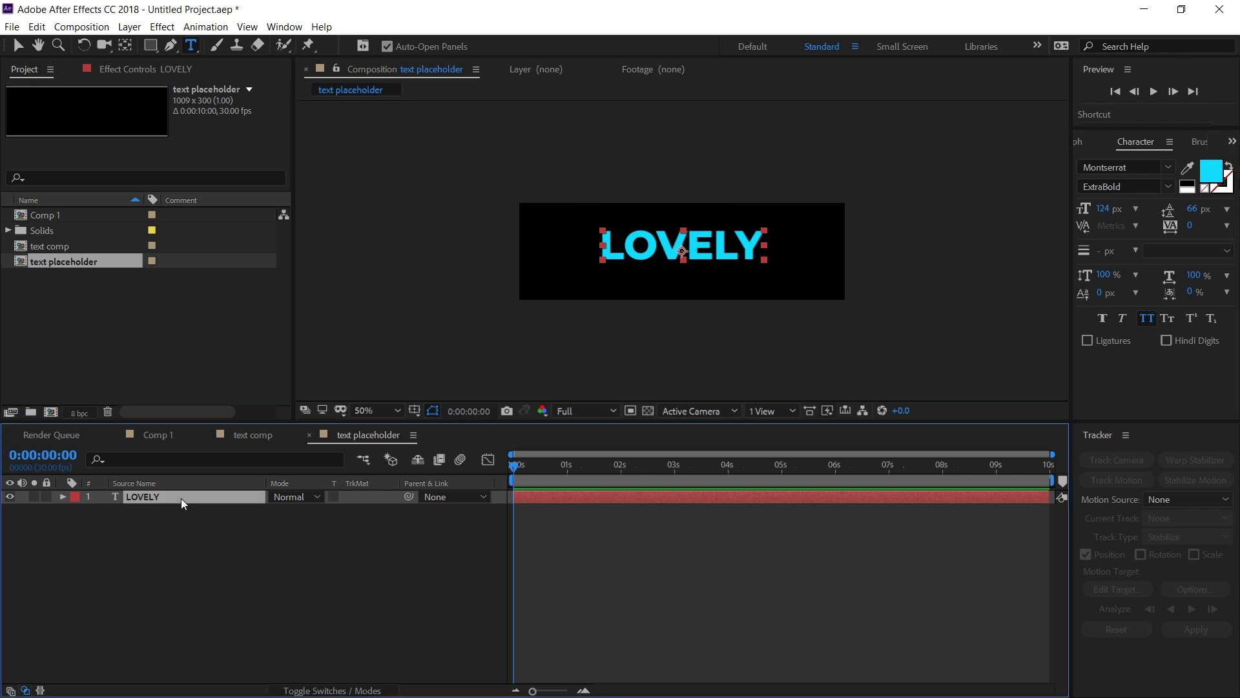
{"action": "key", "text": "ctrl+alt+Home"}
{"action": "key", "text": "ctrl+Home"}
Step: Add a Tracking animator to the LOVELY layer and keyframe its Tracking Amount at 40 at 0 s
{"action": "left_click", "coordinate": [63, 497]}
{"action": "left_click", "coordinate": [391, 511]}
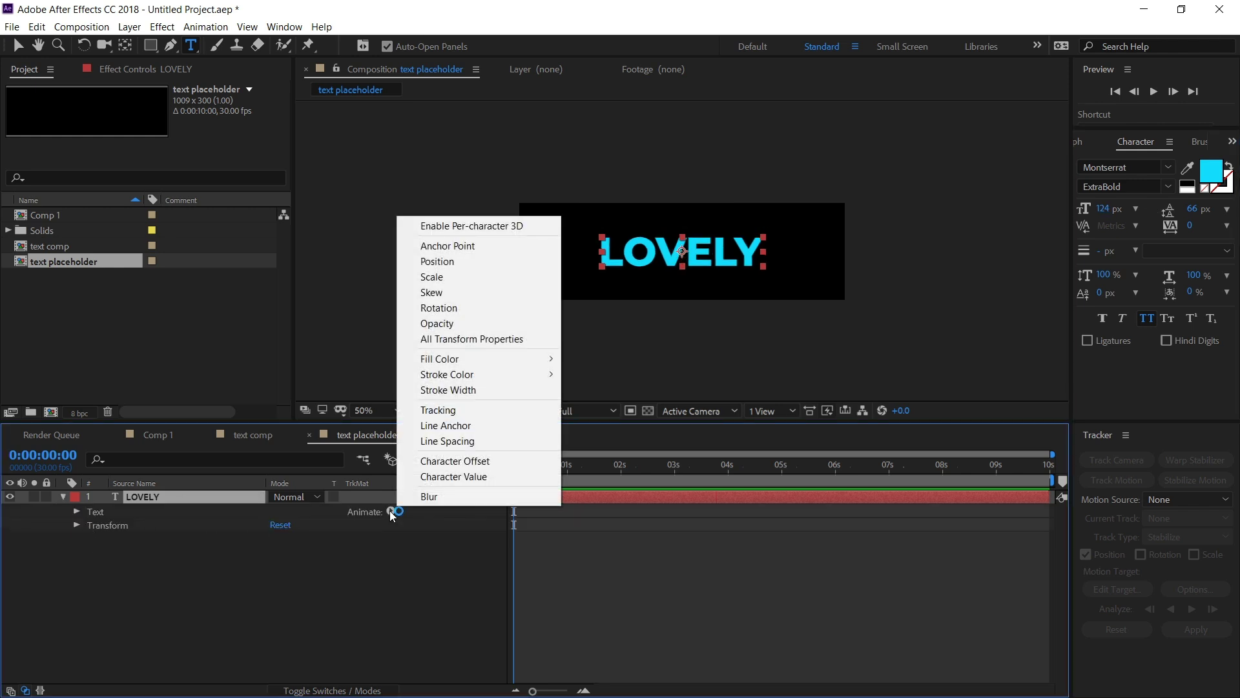
{"action": "left_click", "coordinate": [438, 410]}
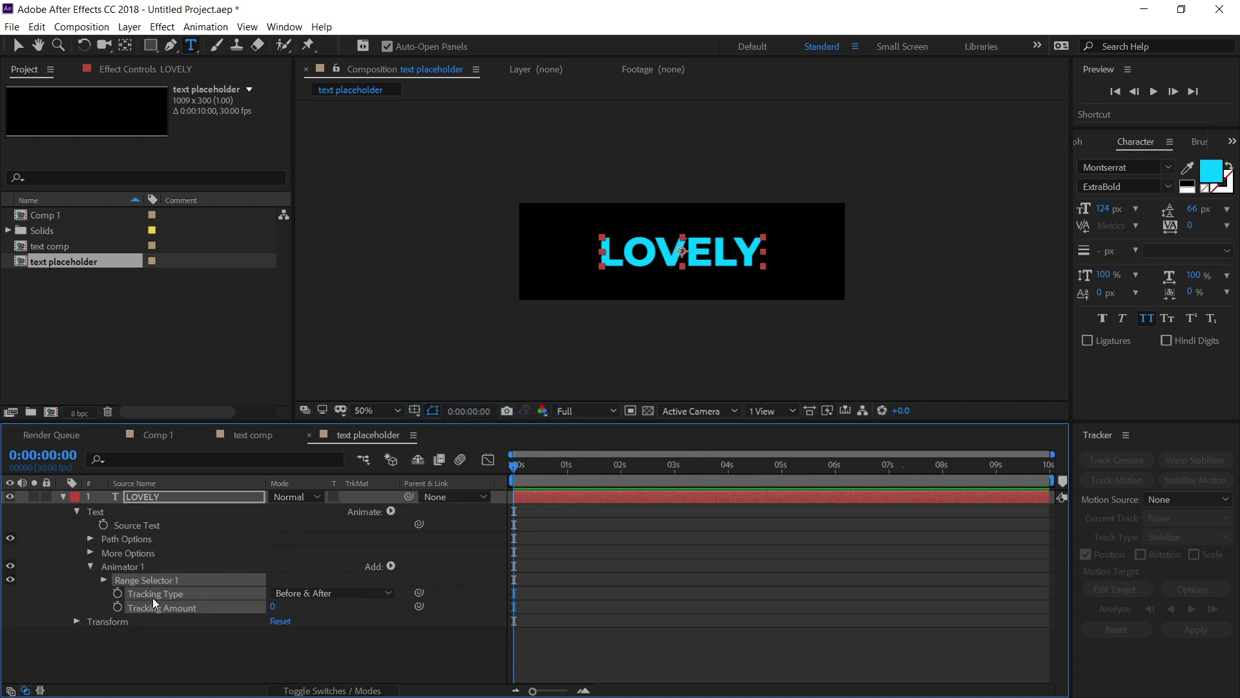
{"action": "left_click", "coordinate": [208, 633]}
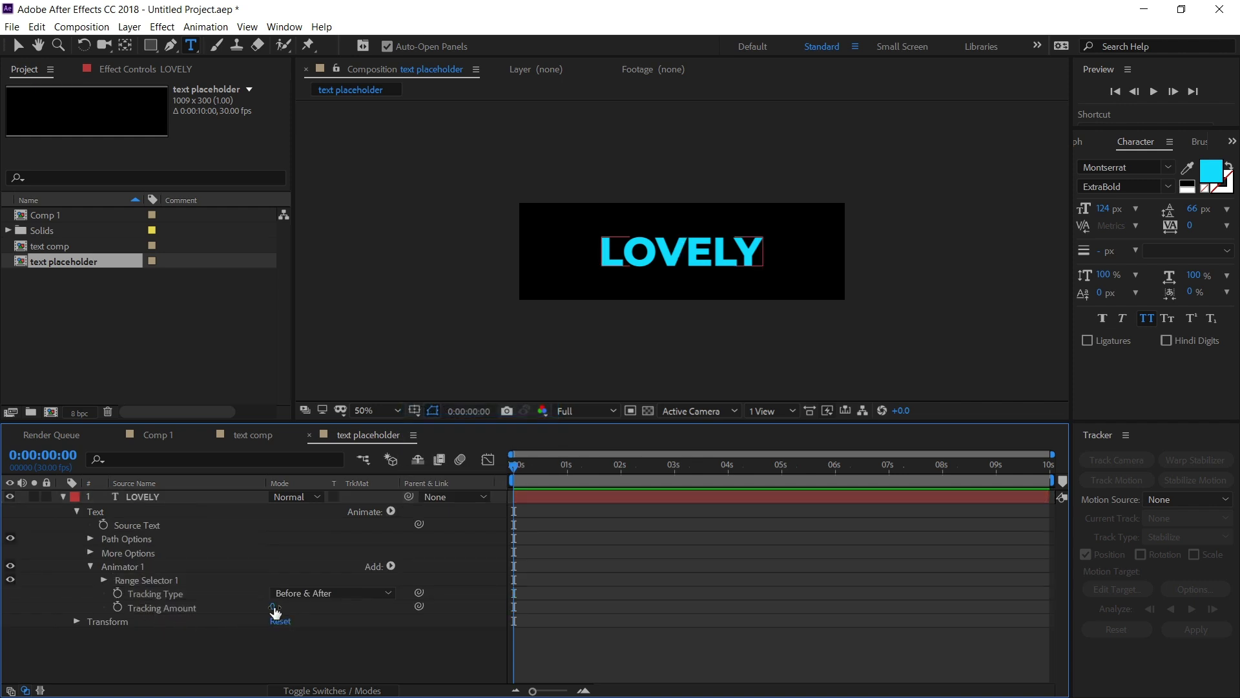
{"action": "left_click_drag", "start_coordinate": [273, 606], "coordinate": [301, 605]}
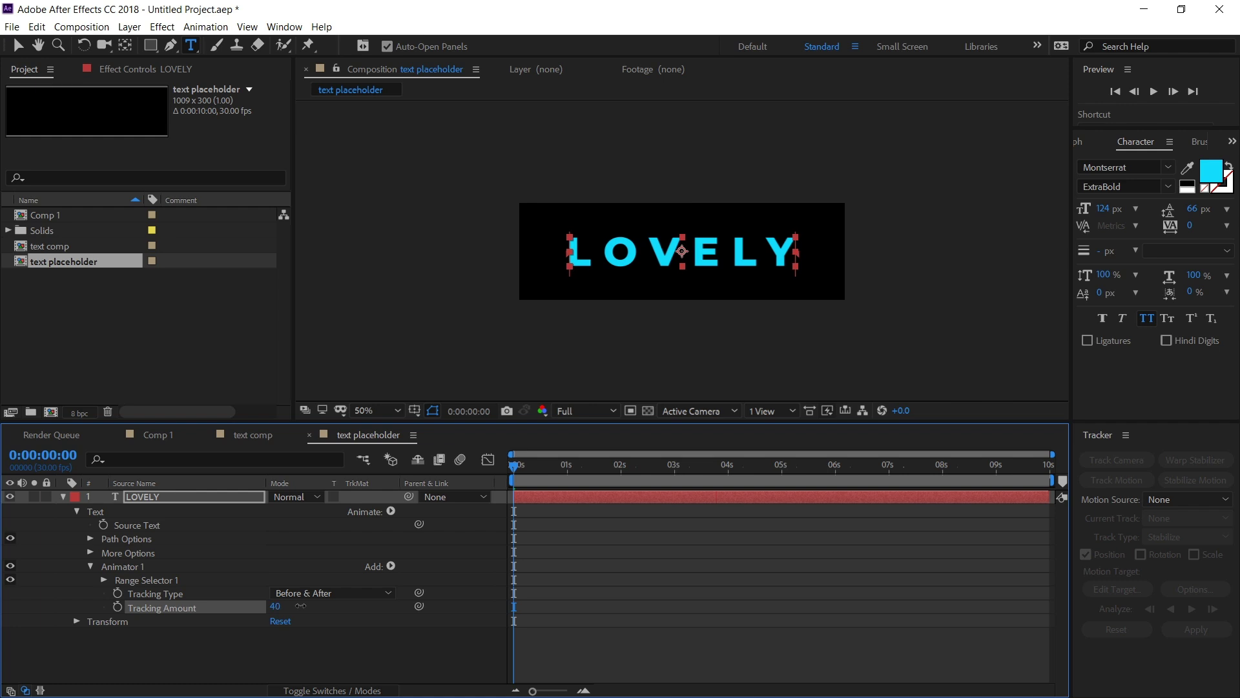
{"action": "left_click", "coordinate": [117, 606]}
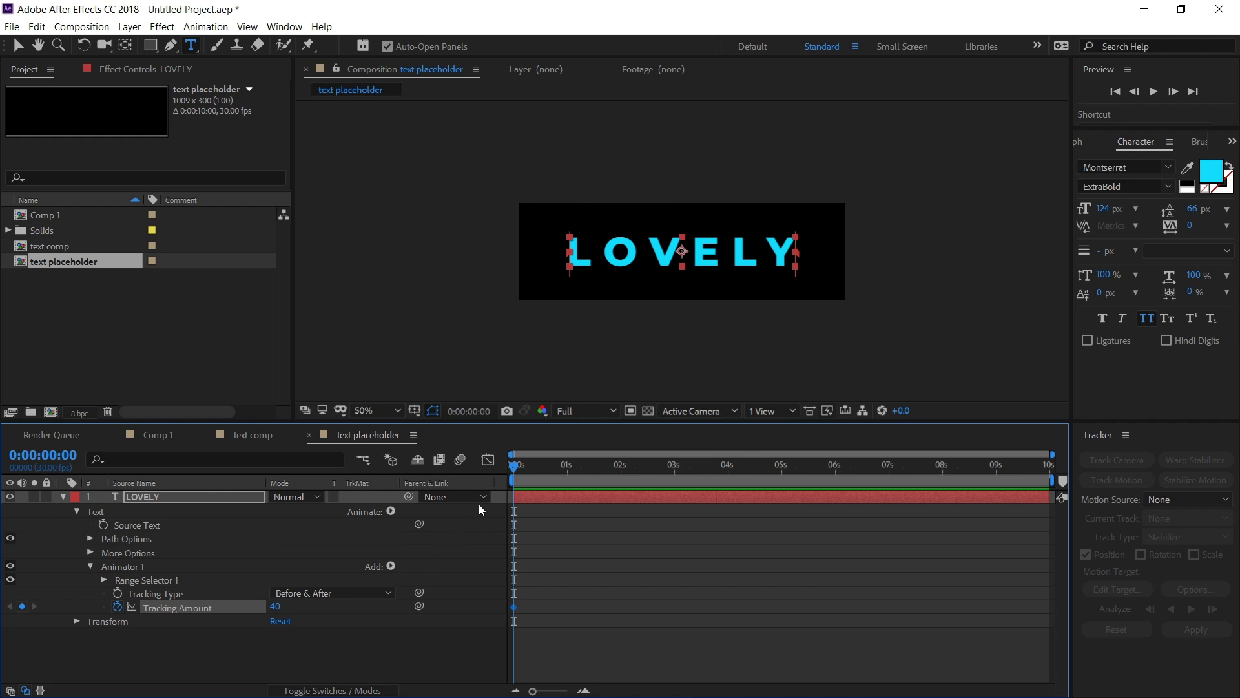
Step: Keyframe varied Tracking Amount values about every second from 0:00:00:29 to 5 s, with 8 at 5 s
{"action": "left_click_drag", "start_coordinate": [516, 465], "coordinate": [568, 476]}
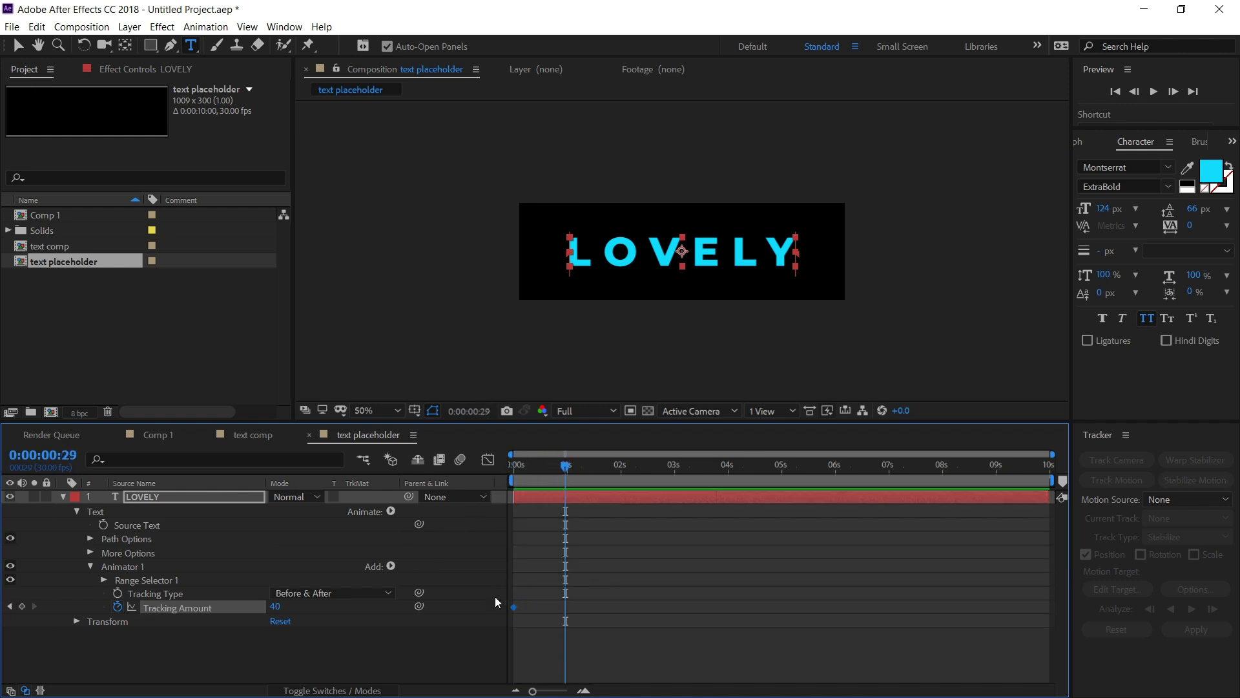
{"action": "mouse_move", "coordinate": [276, 608]}
{"action": "left_mouse_down"}
{"action": "mouse_move", "coordinate": [256, 607]}
{"action": "mouse_move", "coordinate": [296, 608]}
{"action": "mouse_move", "coordinate": [271, 609]}
{"action": "left_mouse_up"}
{"action": "left_click", "coordinate": [621, 471]}
{"action": "left_click", "coordinate": [674, 471]}
{"action": "left_click", "coordinate": [727, 471]}
{"action": "left_click", "coordinate": [782, 470]}
Step: Continue keyframing varied Tracking Amount values every second from 6 s to the composition's end, with 11 at 0:00:09:29
{"action": "left_click_drag", "start_coordinate": [801, 470], "coordinate": [835, 470]}
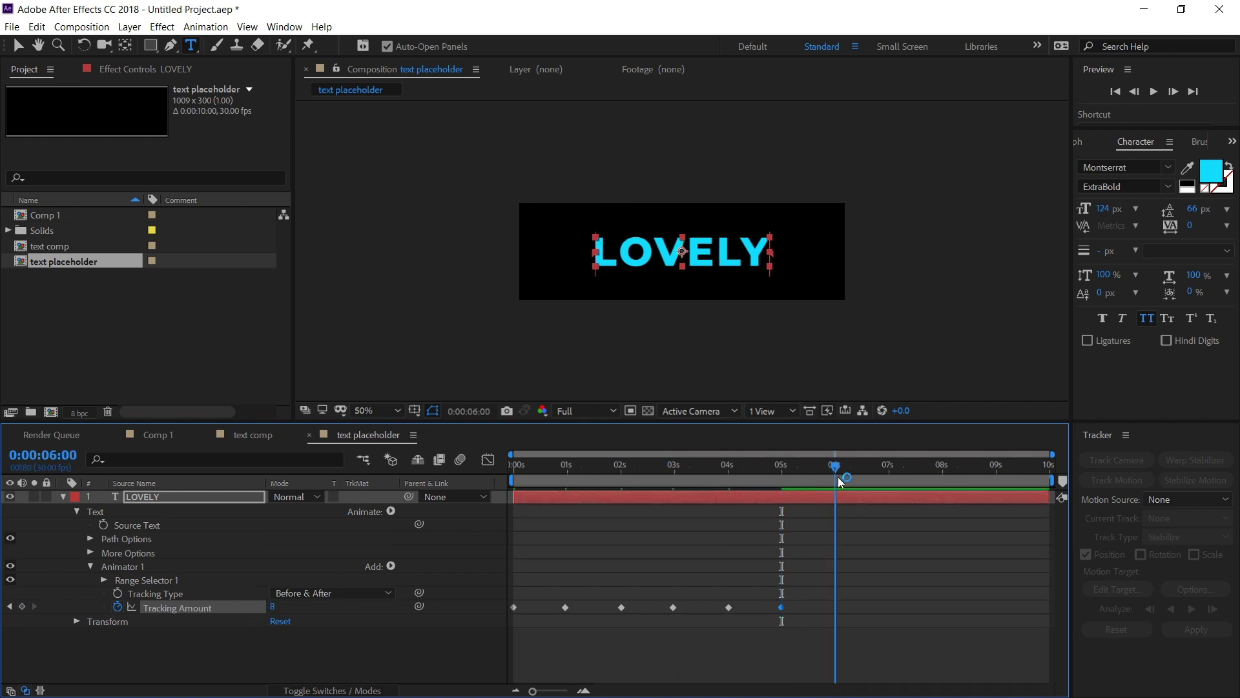
{"action": "left_click_drag", "start_coordinate": [274, 608], "coordinate": [287, 608]}
{"action": "left_click_drag", "start_coordinate": [857, 471], "coordinate": [890, 471]}
{"action": "mouse_move", "coordinate": [277, 608]}
{"action": "left_mouse_down"}
{"action": "mouse_move", "coordinate": [343, 605]}
{"action": "mouse_move", "coordinate": [260, 608]}
{"action": "left_mouse_up"}
{"action": "left_click", "coordinate": [943, 471]}
{"action": "left_click", "coordinate": [994, 471]}
{"action": "left_click", "coordinate": [1048, 471]}
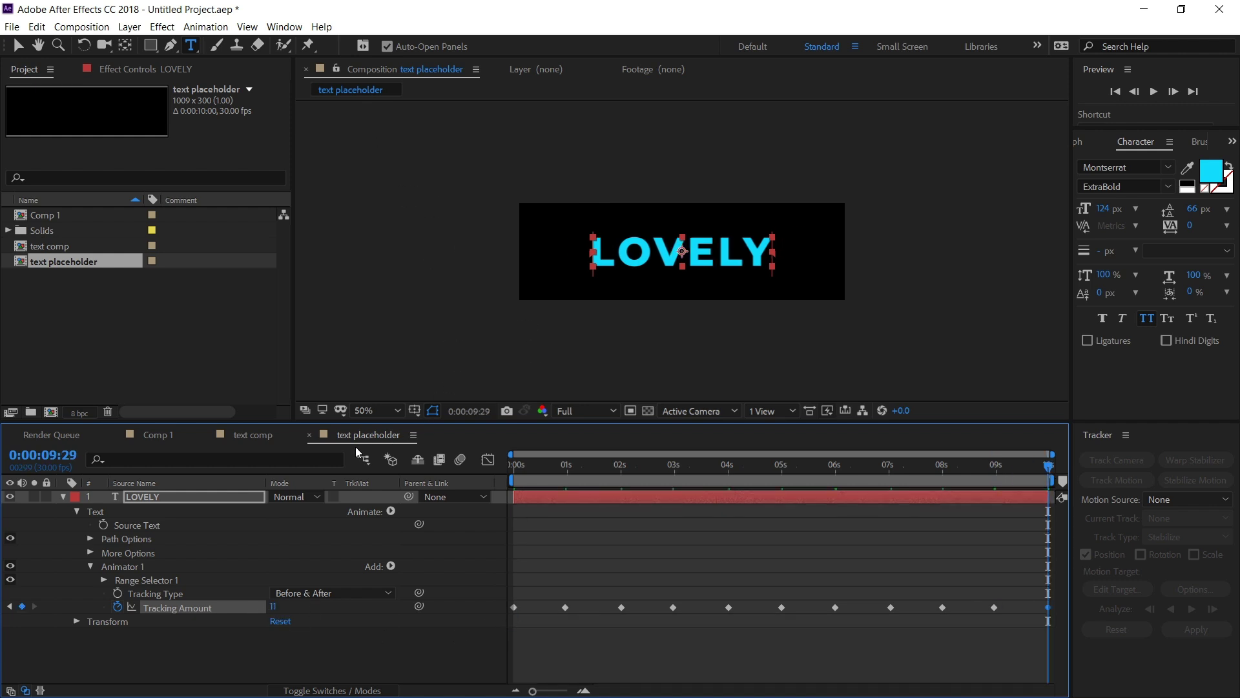
Step: Add the text placeholder composition to text comp, and place text comp above the background layer in Comp 1
{"action": "left_click", "coordinate": [254, 435]}
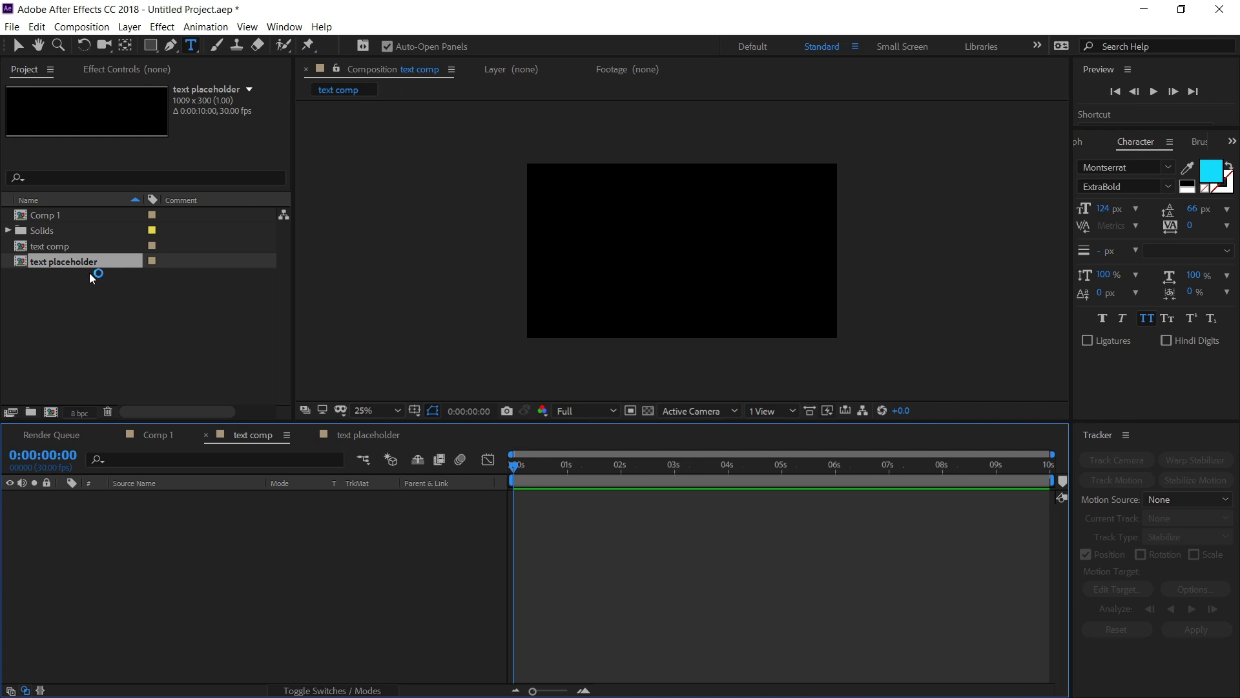
{"action": "left_click_drag", "start_coordinate": [69, 264], "coordinate": [141, 533]}
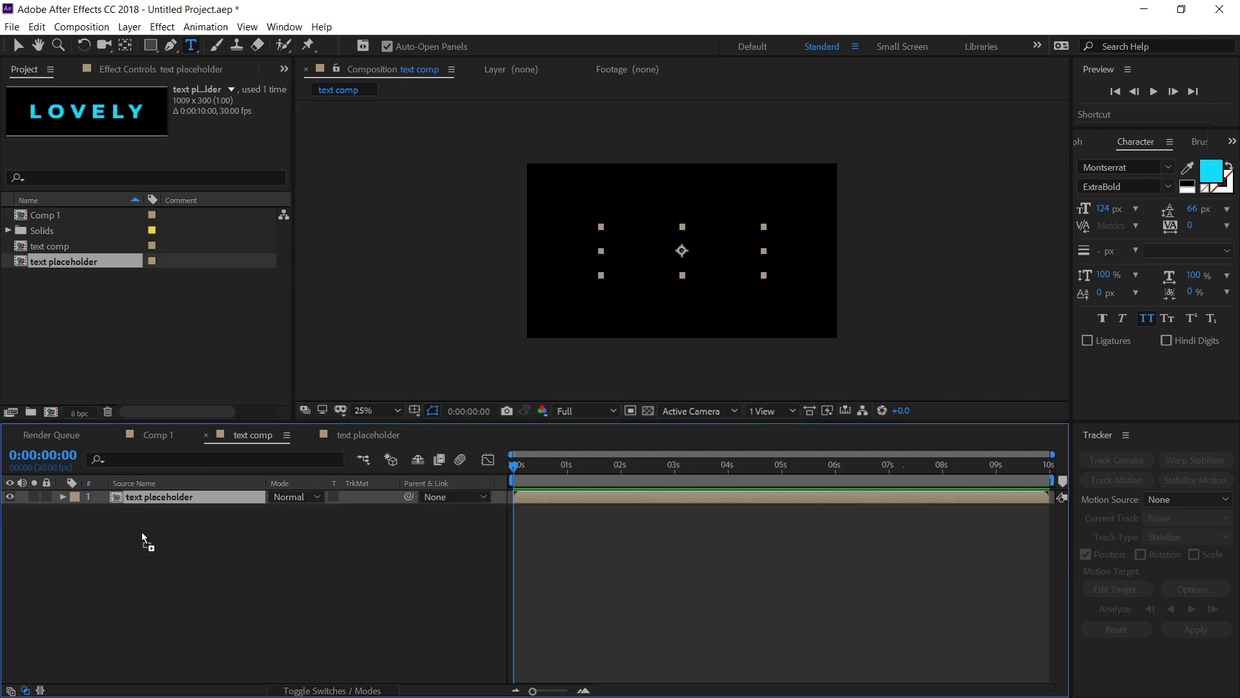
{"action": "left_click", "coordinate": [170, 437]}
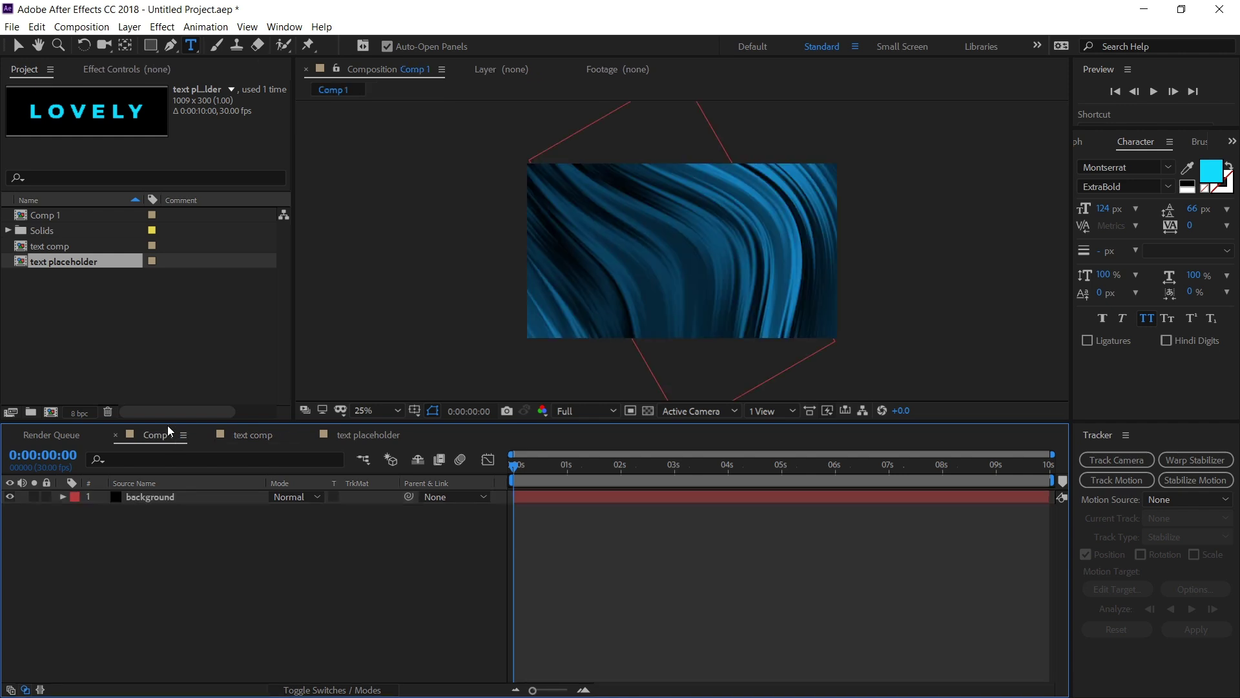
{"action": "left_click", "coordinate": [62, 247]}
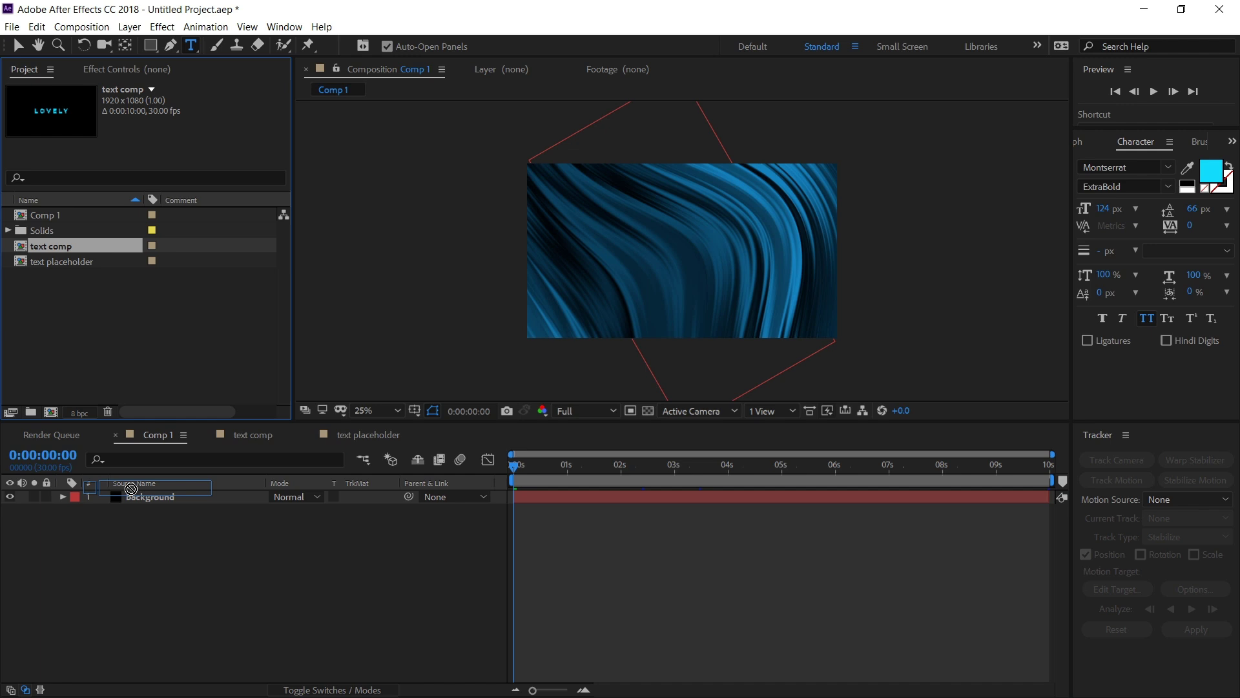
{"action": "left_click_drag", "start_coordinate": [183, 510], "coordinate": [187, 508]}
{"action": "left_click", "coordinate": [584, 538]}
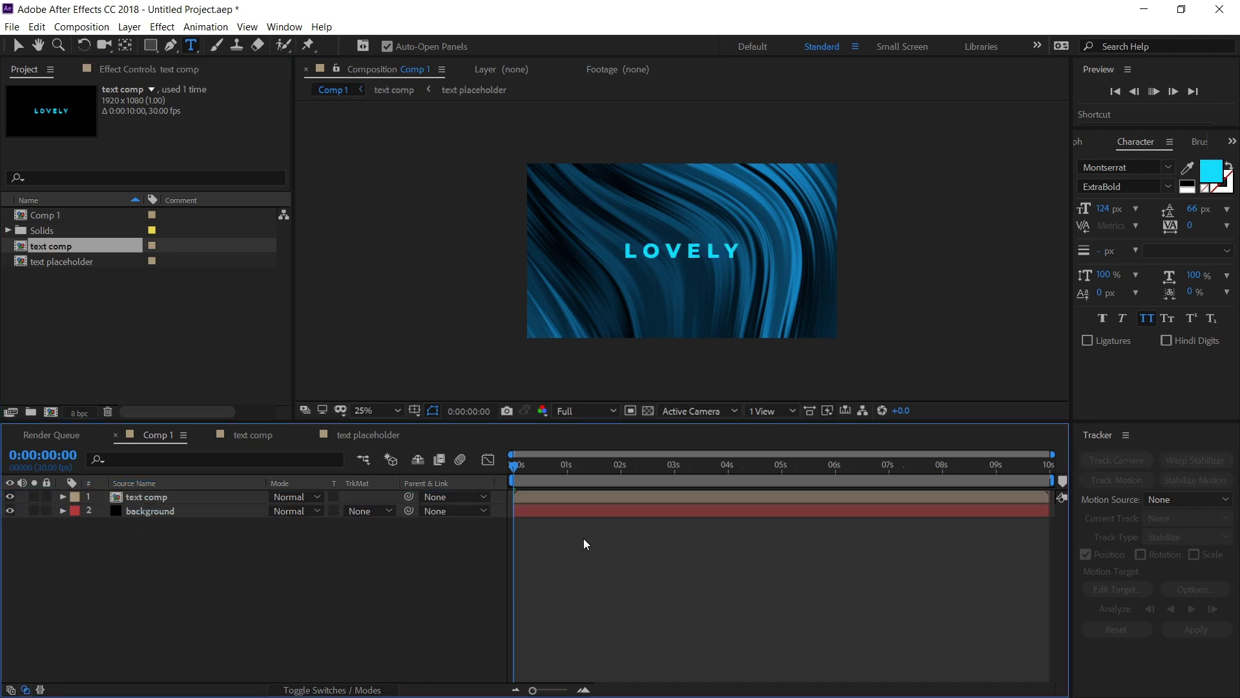
{"action": "left_click_drag", "start_coordinate": [515, 464], "coordinate": [845, 495]}
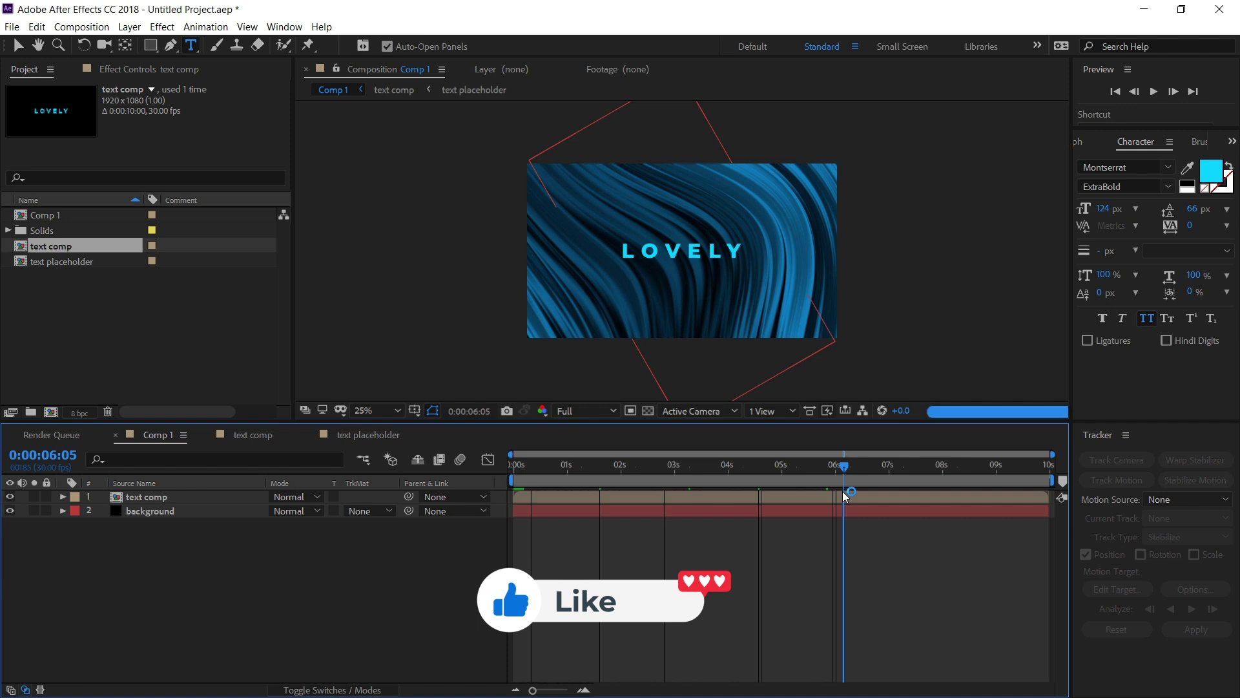
Step: In text comp, show the transparency grid and add a black solid beneath the text placeholder layer
{"action": "double_click", "coordinate": [179, 498]}
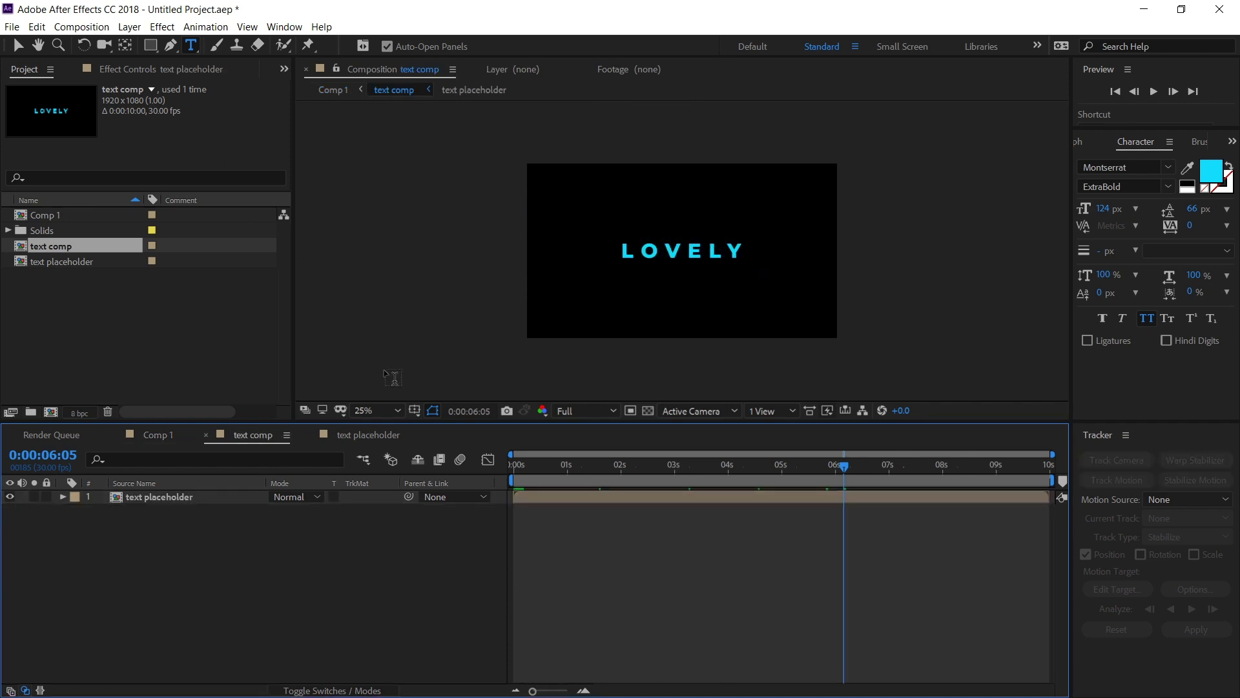
{"action": "left_click", "coordinate": [648, 411]}
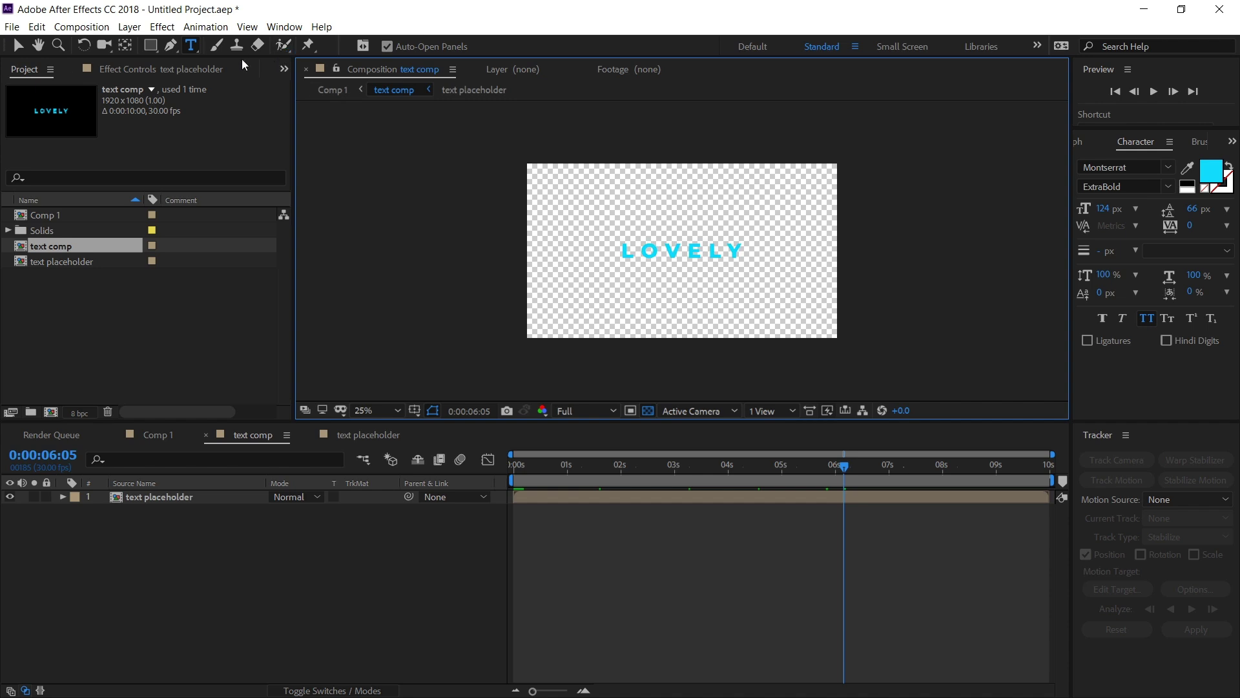
{"action": "left_click", "coordinate": [130, 28]}
{"action": "mouse_move", "coordinate": [147, 44]}
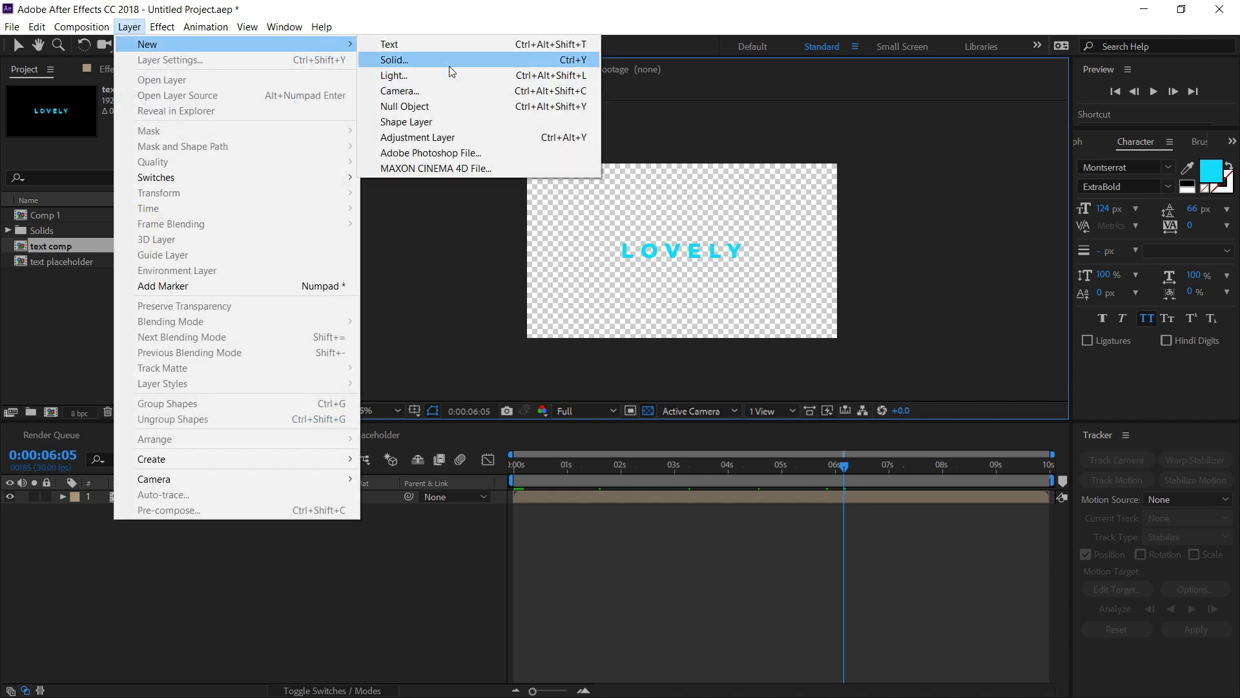
{"action": "left_click", "coordinate": [449, 64]}
{"action": "left_click", "coordinate": [238, 323]}
{"action": "left_click_drag", "start_coordinate": [165, 495], "coordinate": [177, 530]}
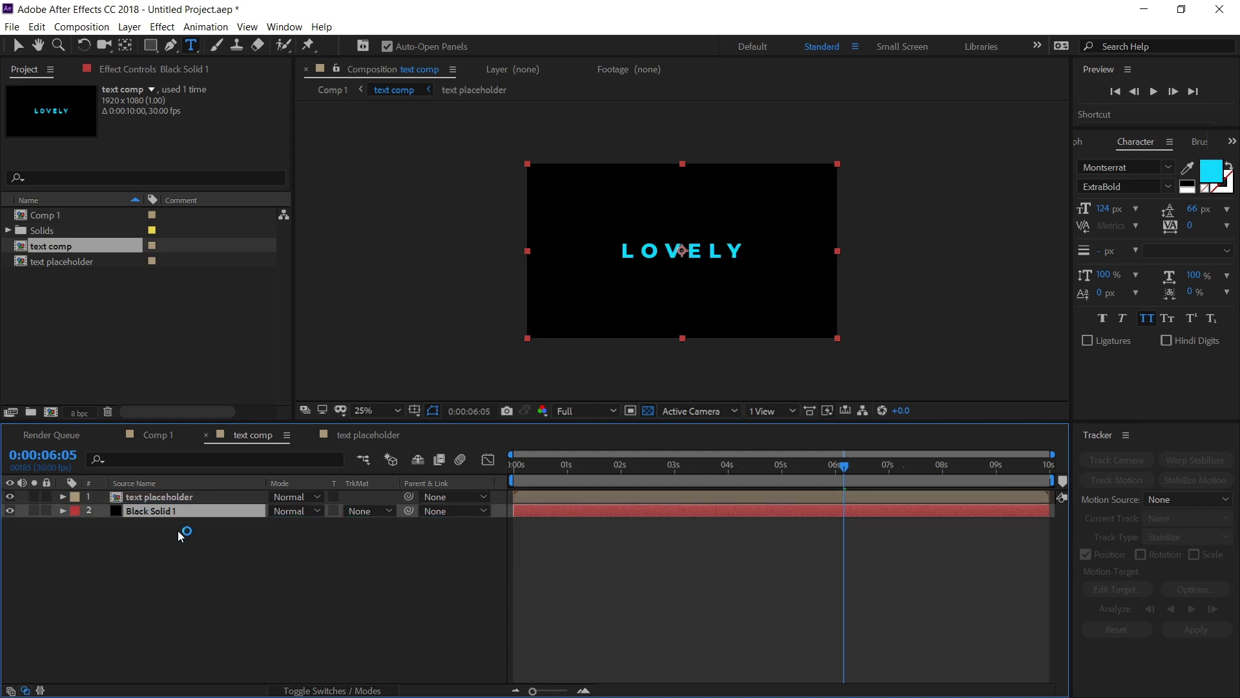
Step: Set the black solid's opacity to 30% and check the darkened background behind the text in Comp 1
{"action": "key", "text": "t"}
{"action": "left_click", "coordinate": [280, 524]}
{"action": "type", "text": "3"}
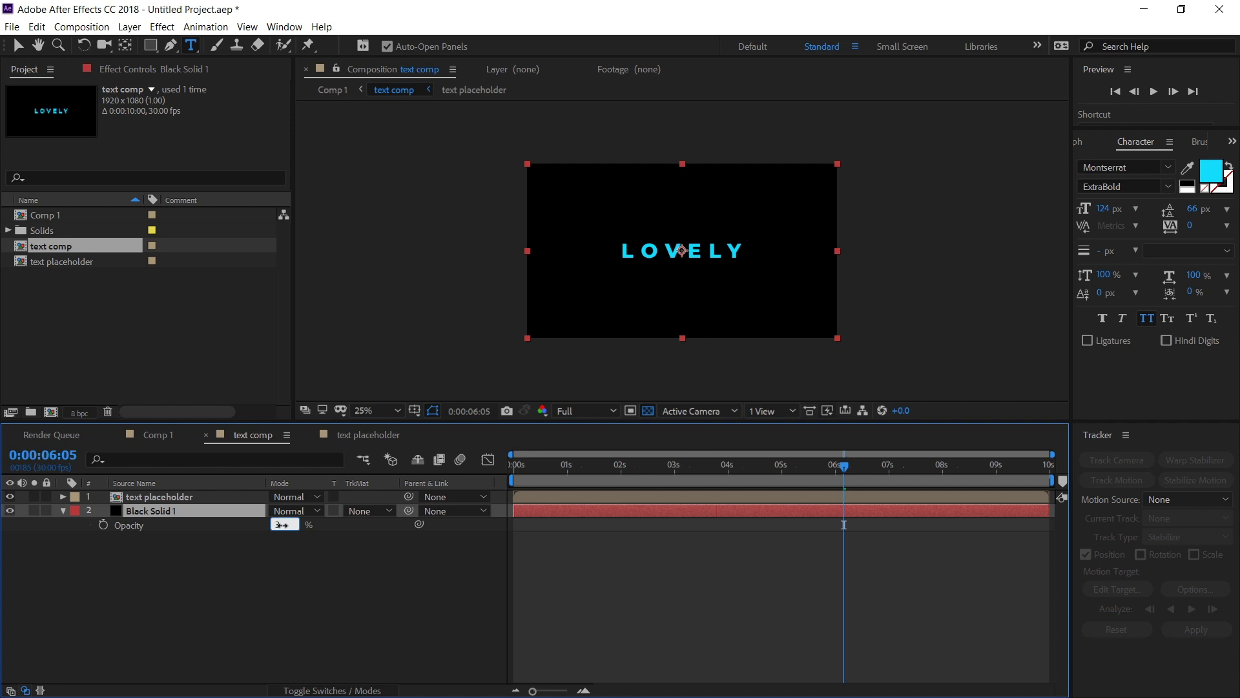
{"action": "key", "text": "Return"}
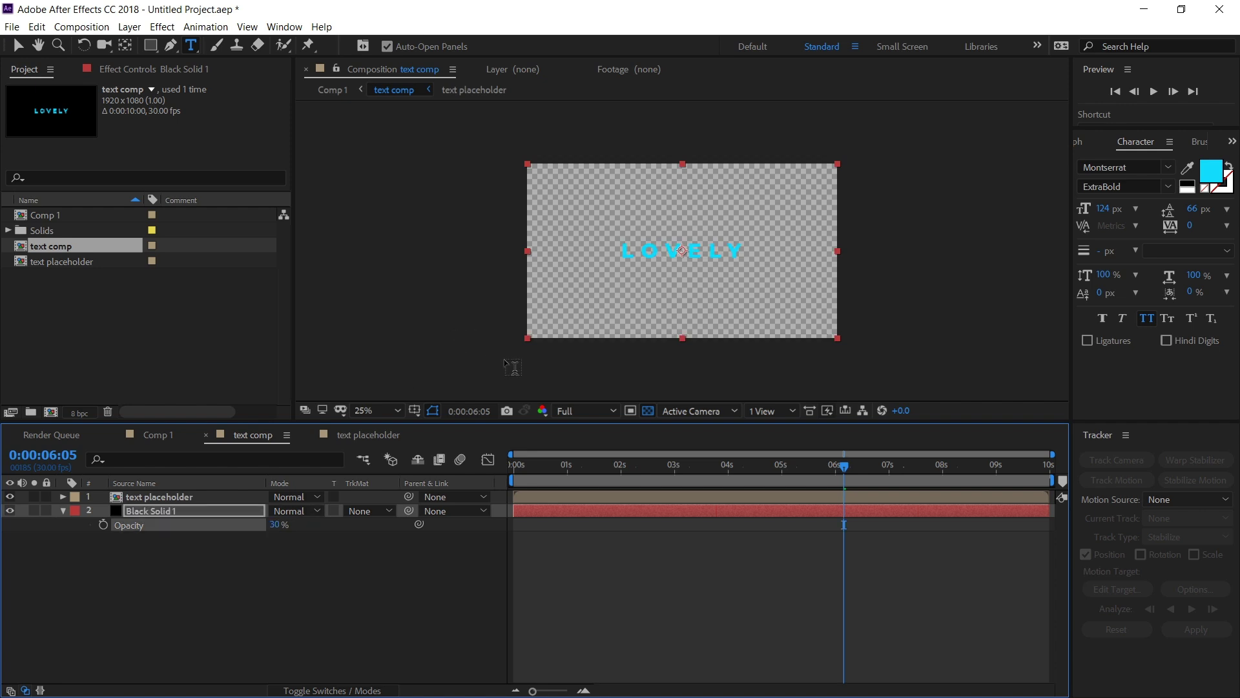
{"action": "left_click", "coordinate": [330, 90]}
{"action": "left_click", "coordinate": [619, 600]}
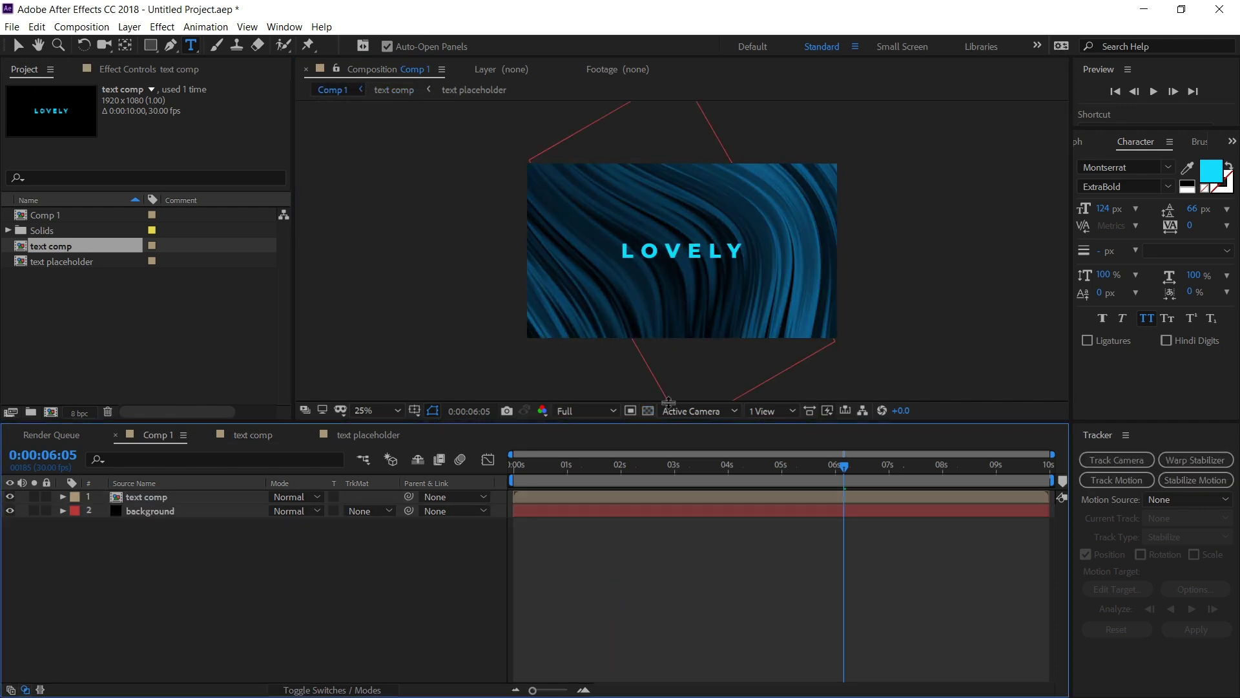
{"action": "key", "text": "v"}
{"action": "scroll", "coordinate": [699, 281], "scroll_direction": "up", "scroll_amount": 2}
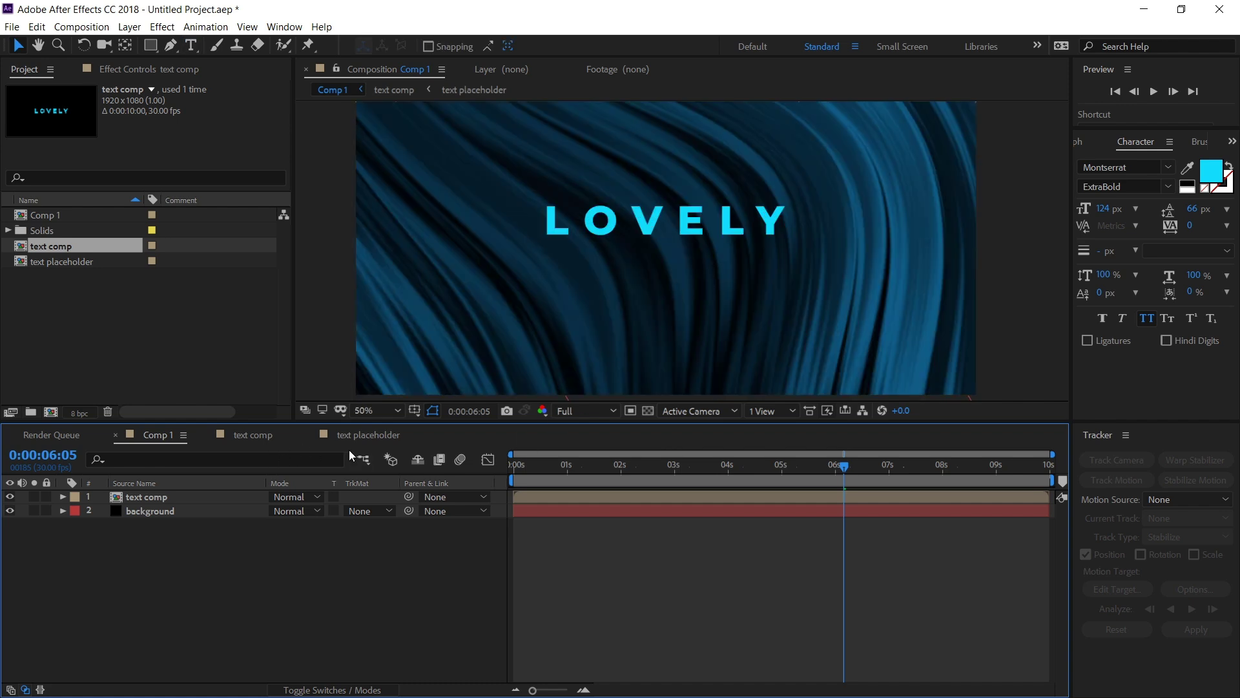
Step: Find the Stylize Glow effect and apply it to the text placeholder layer in text comp
{"action": "left_click", "coordinate": [363, 439]}
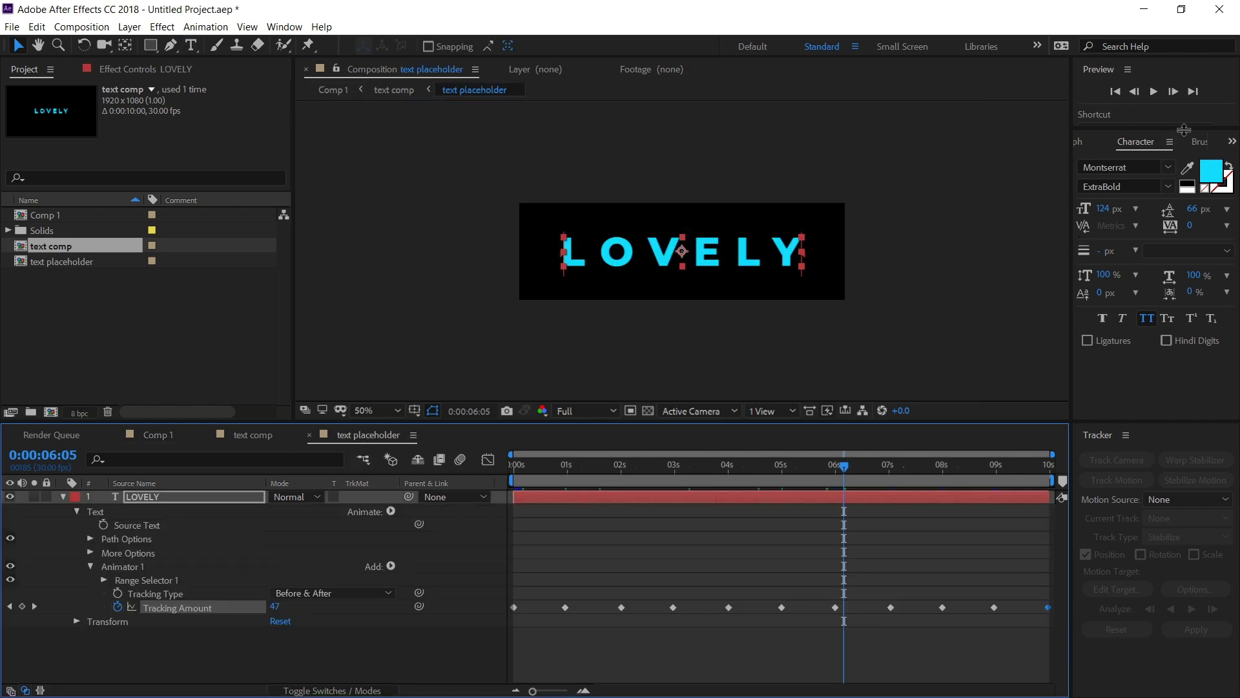
{"action": "left_click", "coordinate": [395, 90]}
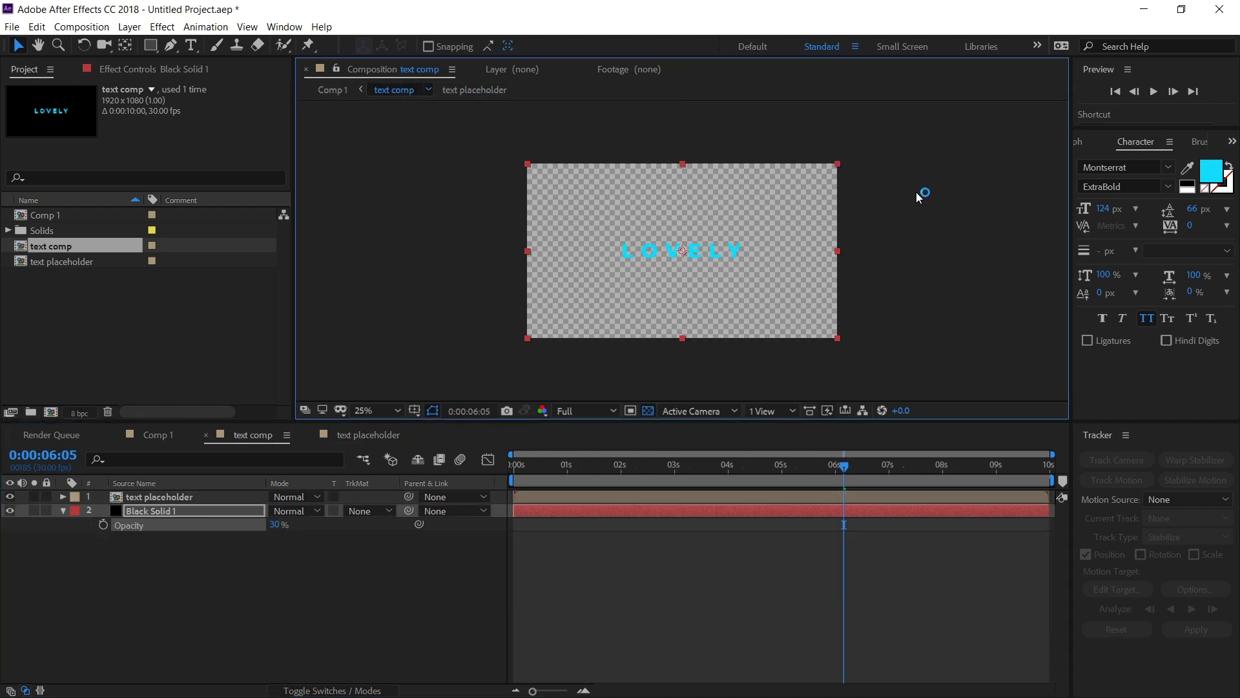
{"action": "left_click", "coordinate": [1232, 142]}
{"action": "left_click", "coordinate": [1161, 186]}
{"action": "double_click", "coordinate": [1137, 160]}
{"action": "type", "text": "glow"}
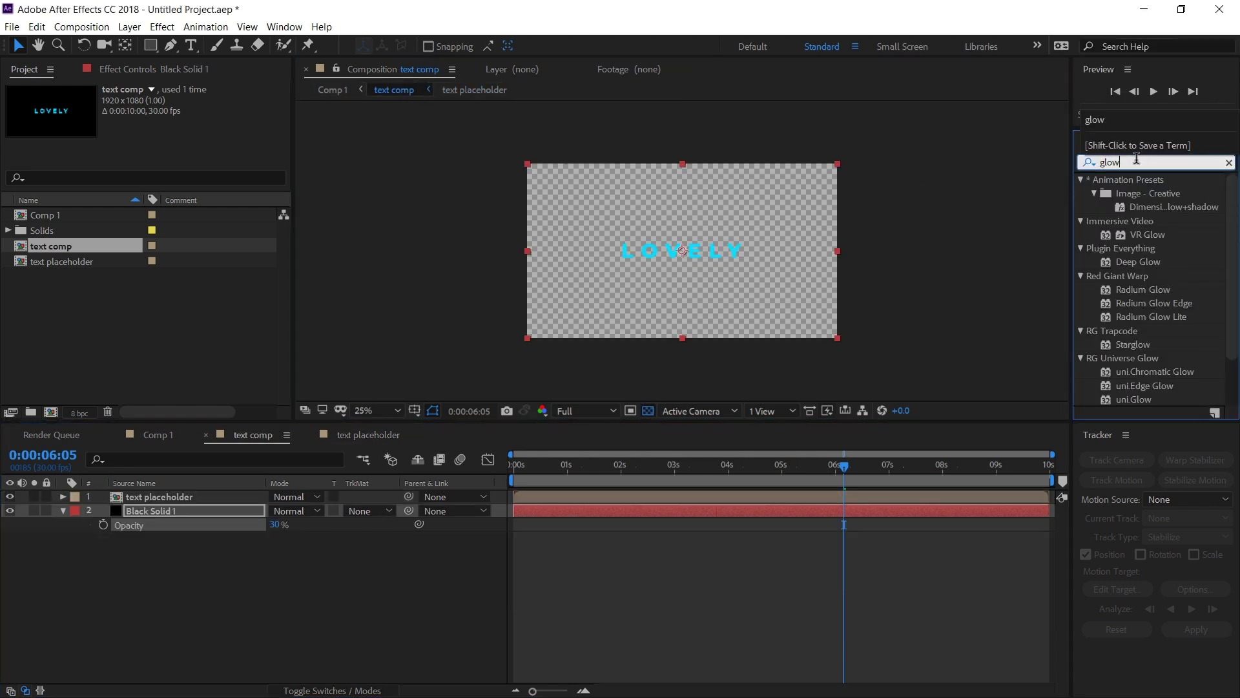
{"action": "scroll", "coordinate": [1201, 321], "scroll_direction": "down", "scroll_amount": 2}
{"action": "left_click_drag", "start_coordinate": [1141, 398], "coordinate": [535, 496]}
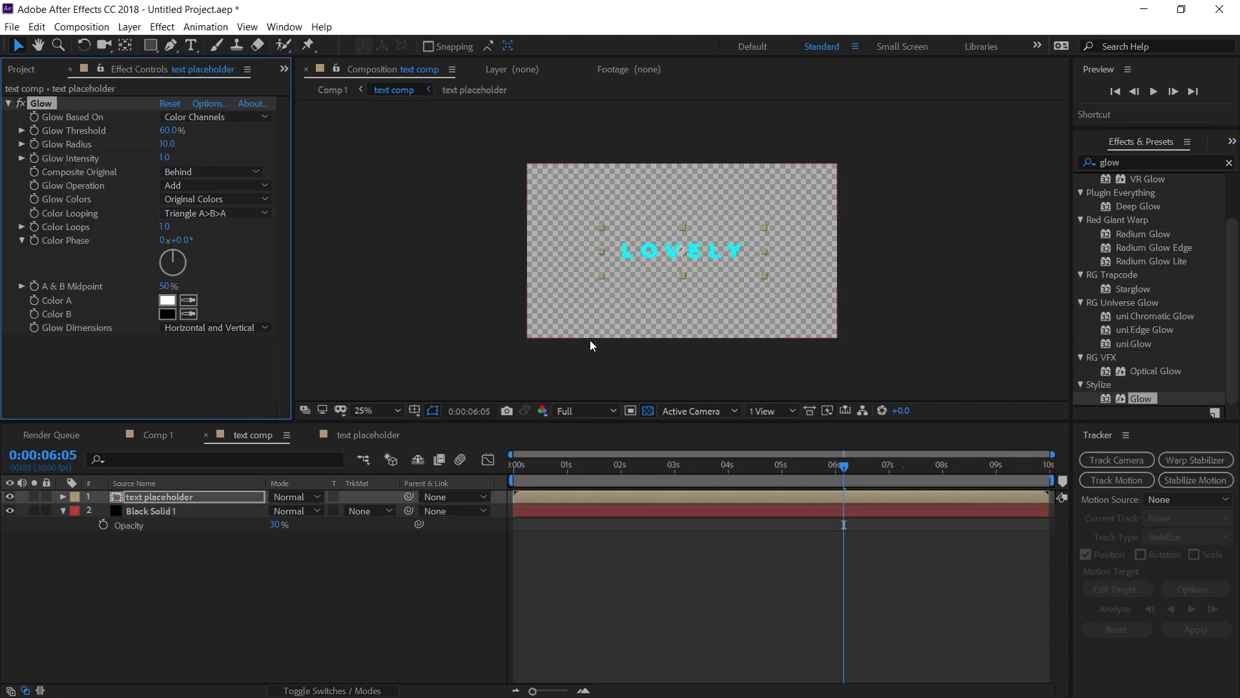
Step: Hide the transparency grid, raise the text's Glow Radius to 32, and preview the title animation in Comp 1
{"action": "left_click", "coordinate": [649, 411]}
{"action": "scroll", "coordinate": [688, 259], "scroll_direction": "up", "scroll_amount": 4}
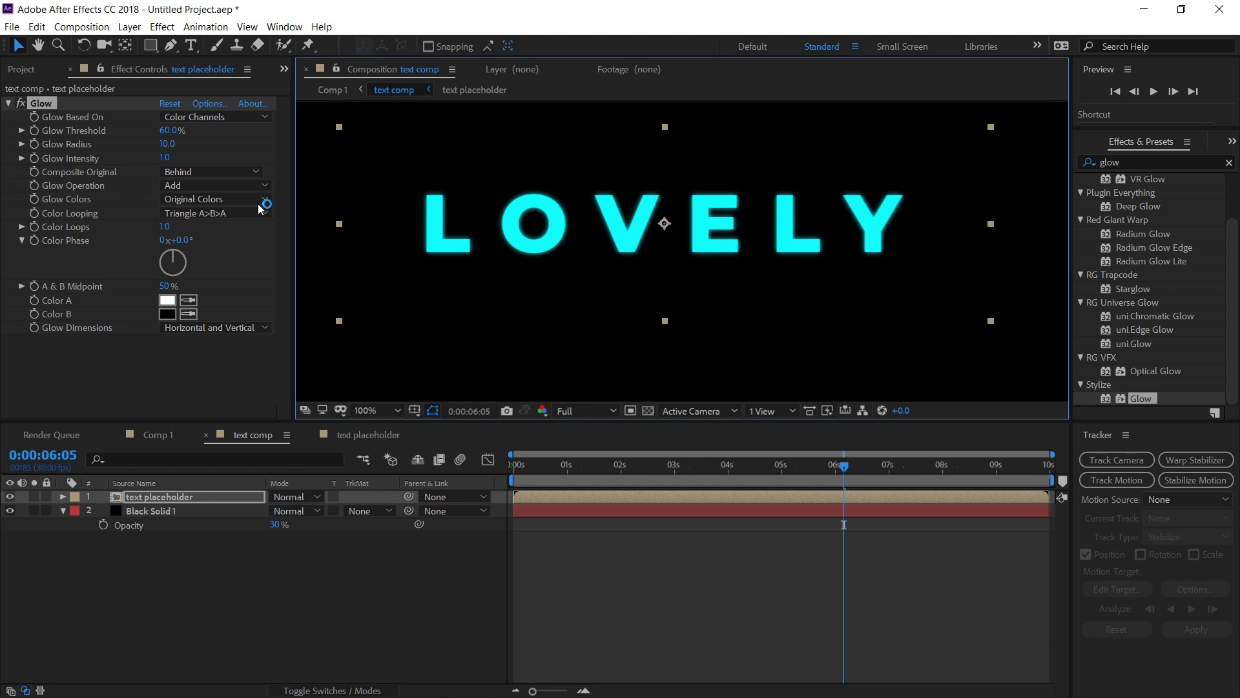
{"action": "left_click_drag", "start_coordinate": [167, 143], "coordinate": [189, 144]}
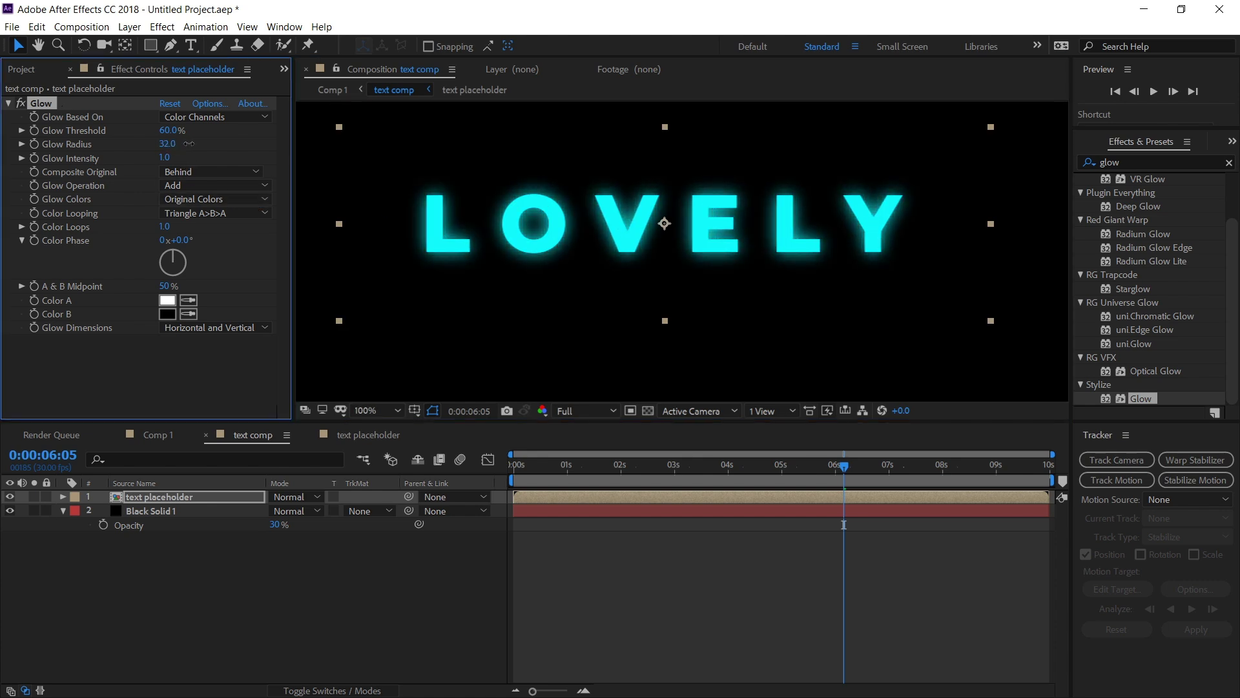
{"action": "left_click", "coordinate": [332, 90]}
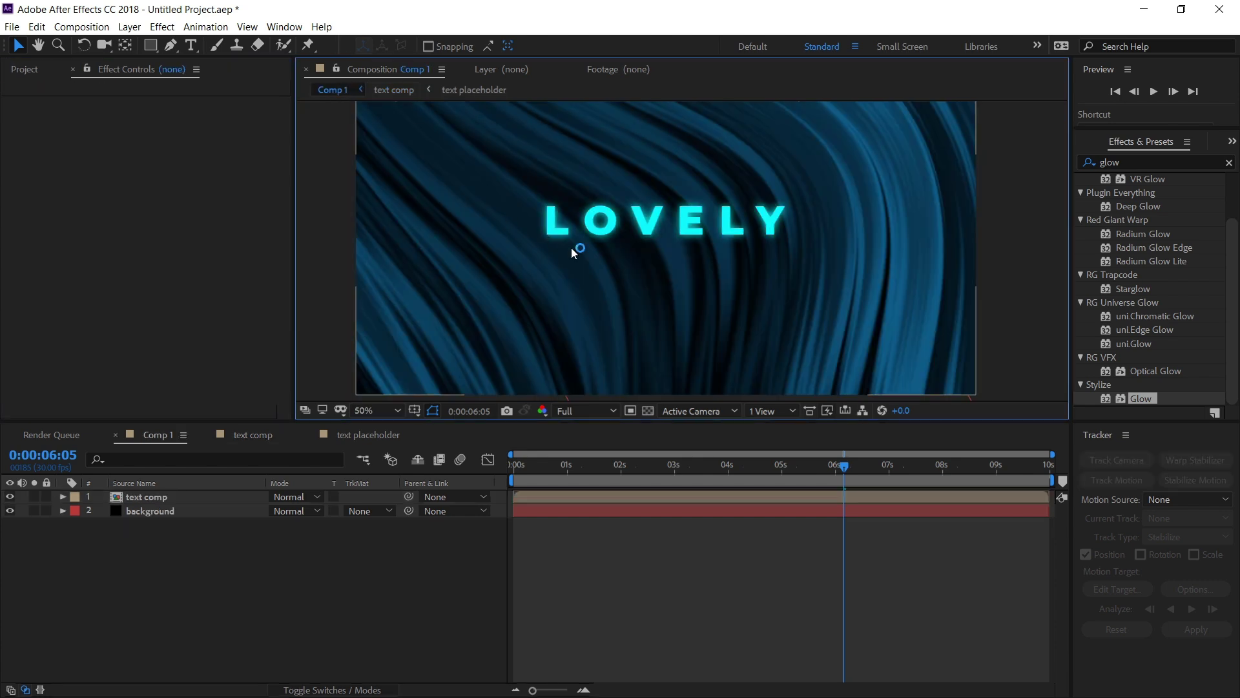
{"action": "scroll", "coordinate": [592, 289], "scroll_direction": "down", "scroll_amount": 2}
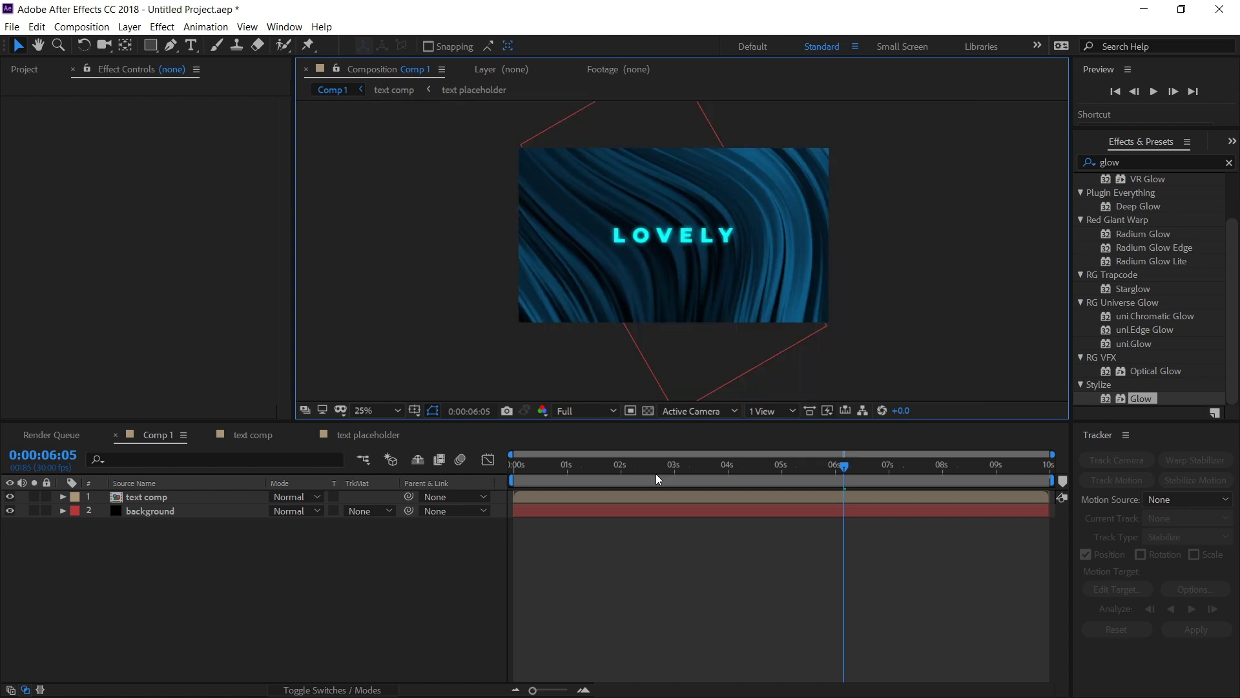
{"action": "left_click", "coordinate": [595, 466]}
{"action": "left_click", "coordinate": [572, 467]}
{"action": "left_click_drag", "start_coordinate": [594, 469], "coordinate": [821, 470]}
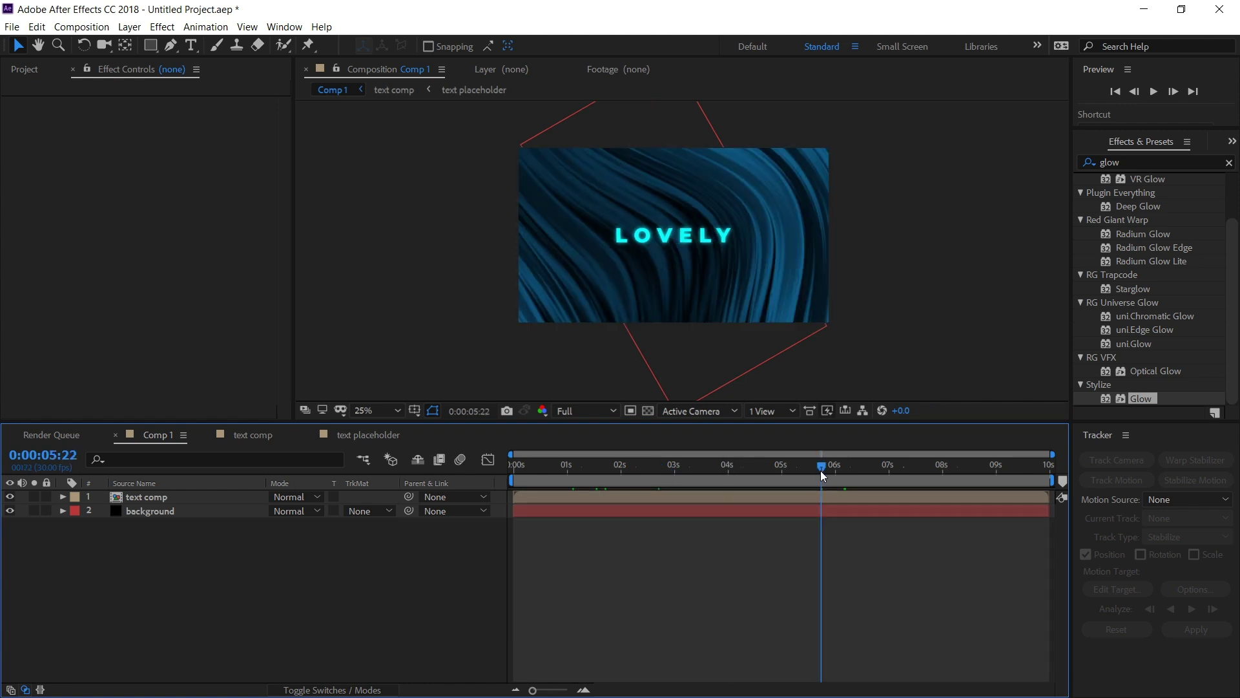